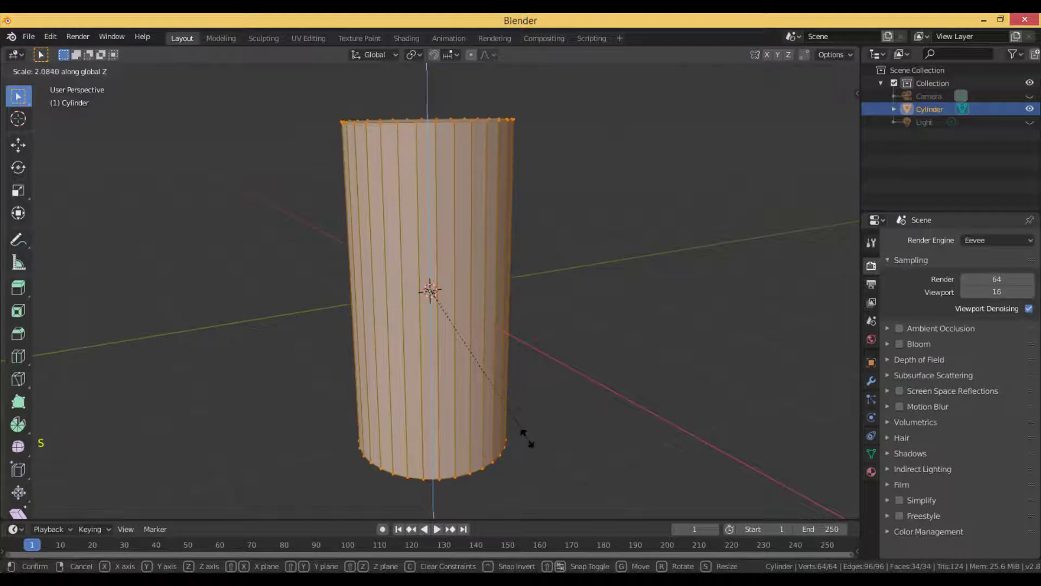
- Stretch the cylinder mesh along the Z axis to about 2.08 times its height
click(530, 434)
middle_drag(553, 270, 520, 230)
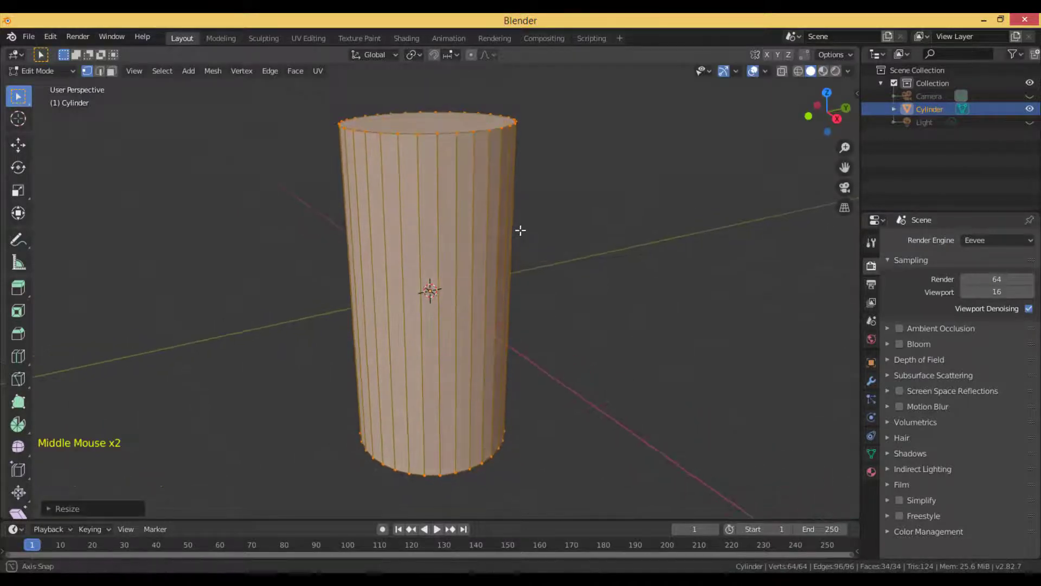
scroll(521, 229, down, 3)
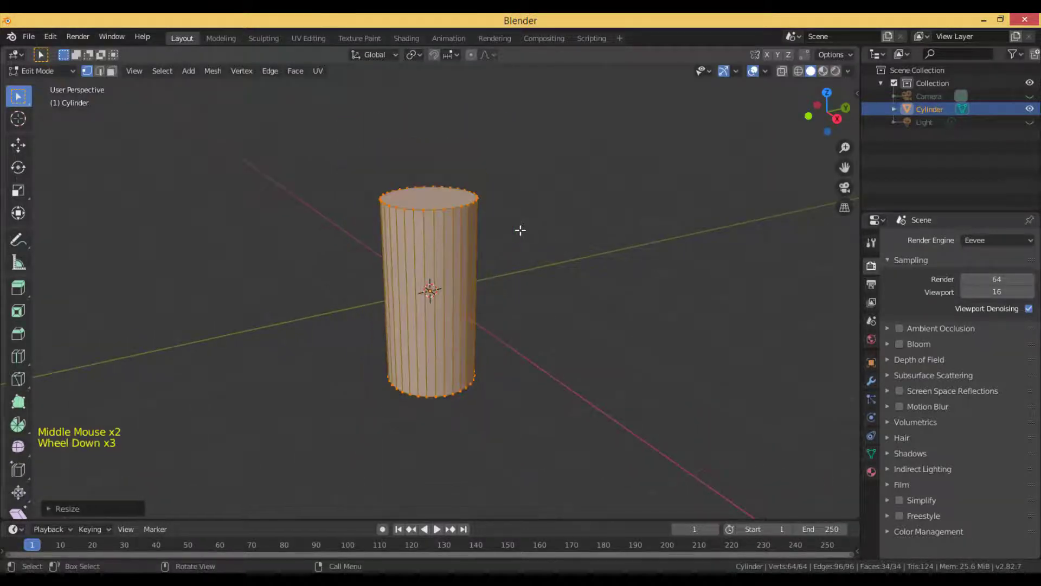
- Extrude the cylinder's top face upward and scale it to about 0.38 to form a tapered shoulder
click(445, 202)
alt+click(446, 207)
key(e)
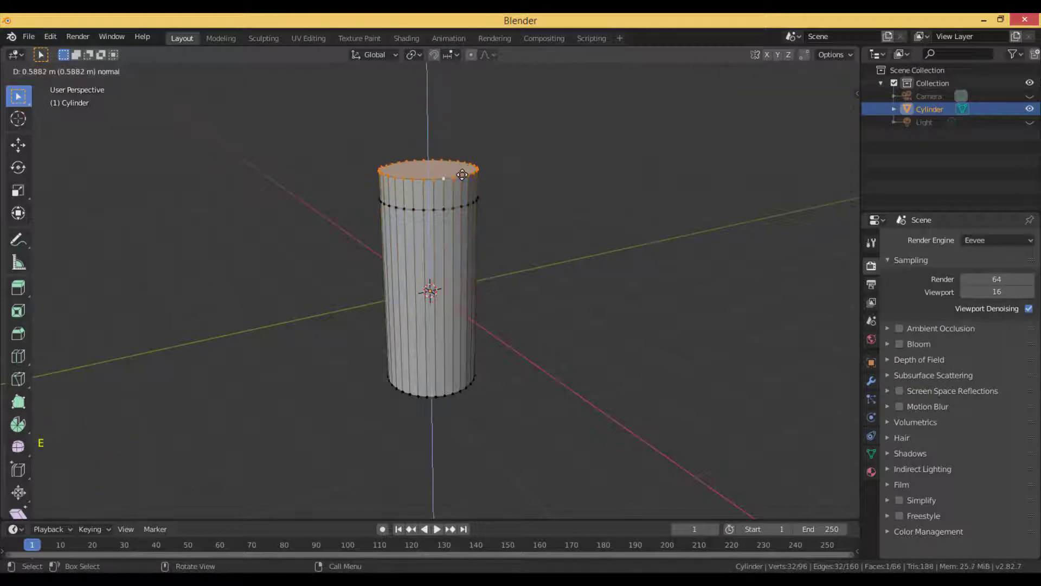
click(464, 157)
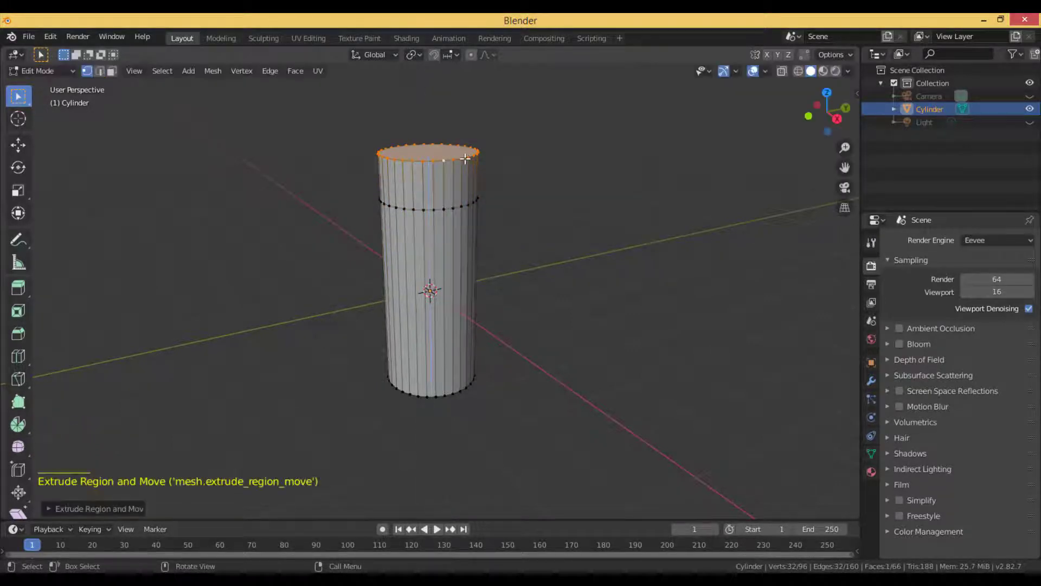
key(s)
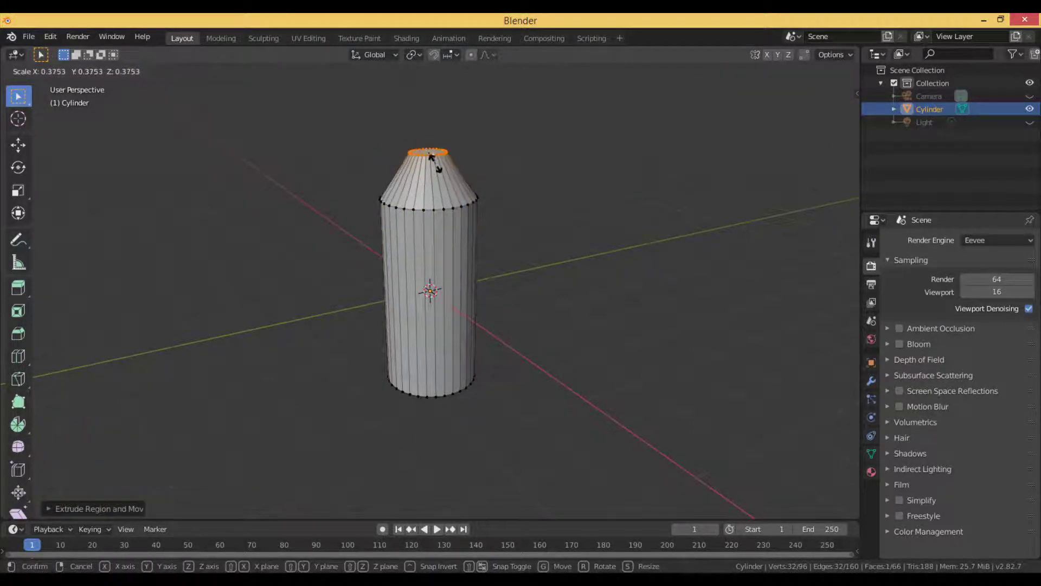
click(432, 156)
- Extrude the narrowed top upward about 0.44 m as a neck, and extrude a slightly wider lip at its end
key(e)
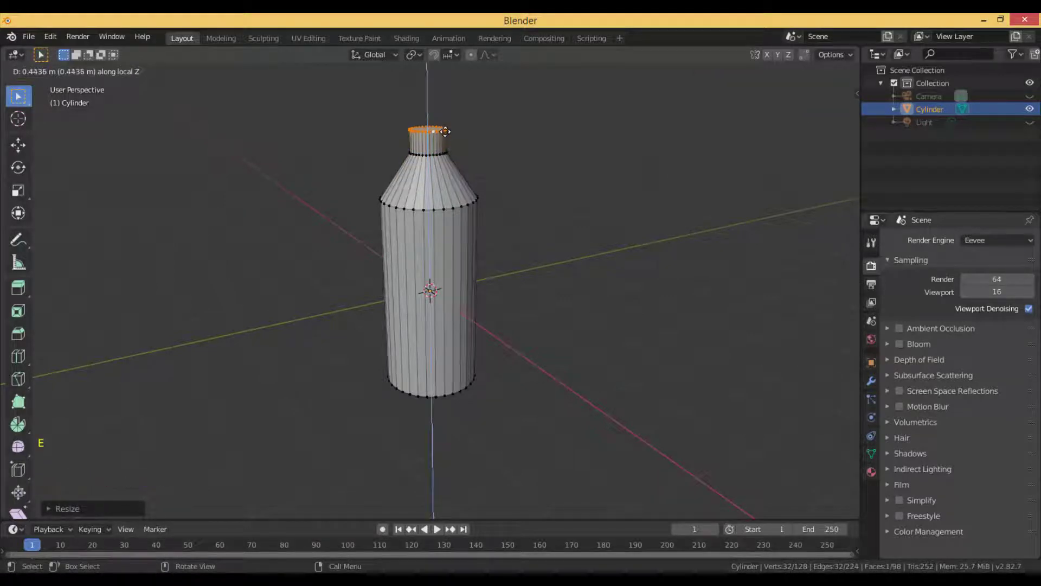
click(445, 130)
key(e)
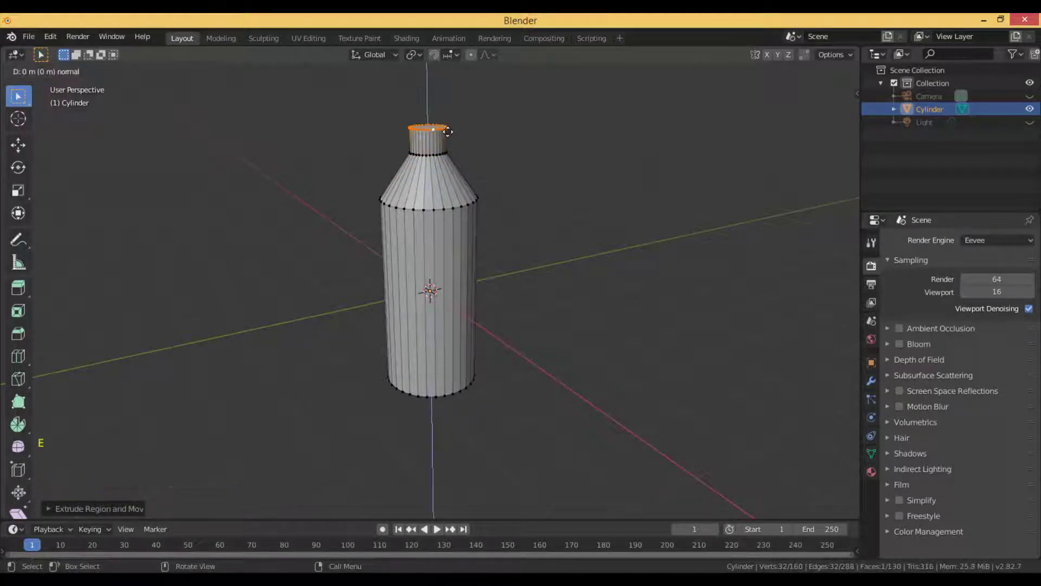
click(449, 128)
key(s)
click(453, 152)
- Extrude the widened lip upward about 0.56 m to form the bottle's mouth section
scroll(454, 153, down, 1)
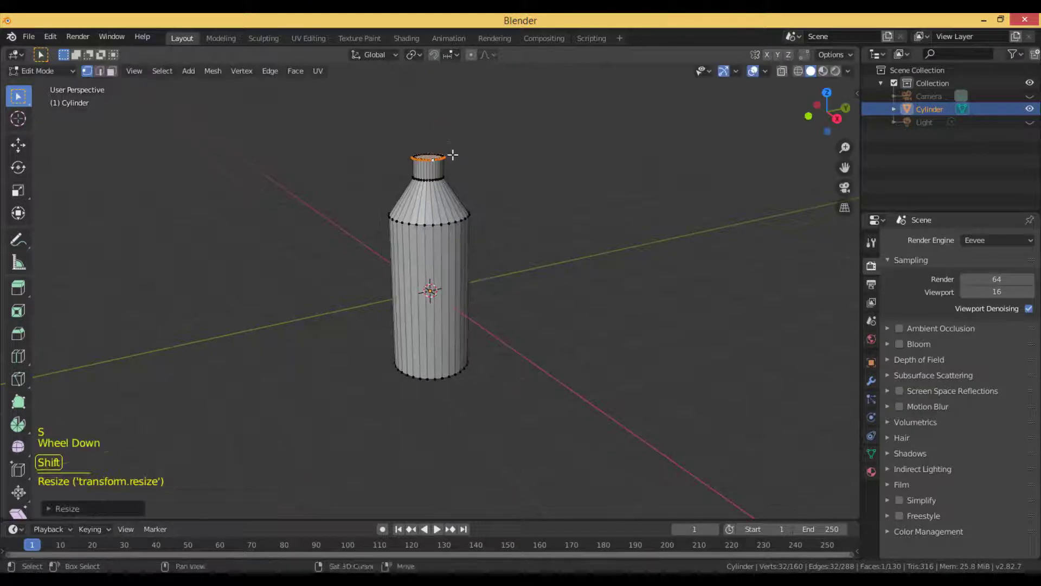
scroll(457, 238, up, 4)
shift+middle_drag(453, 153, 460, 272)
scroll(458, 352, up, 1)
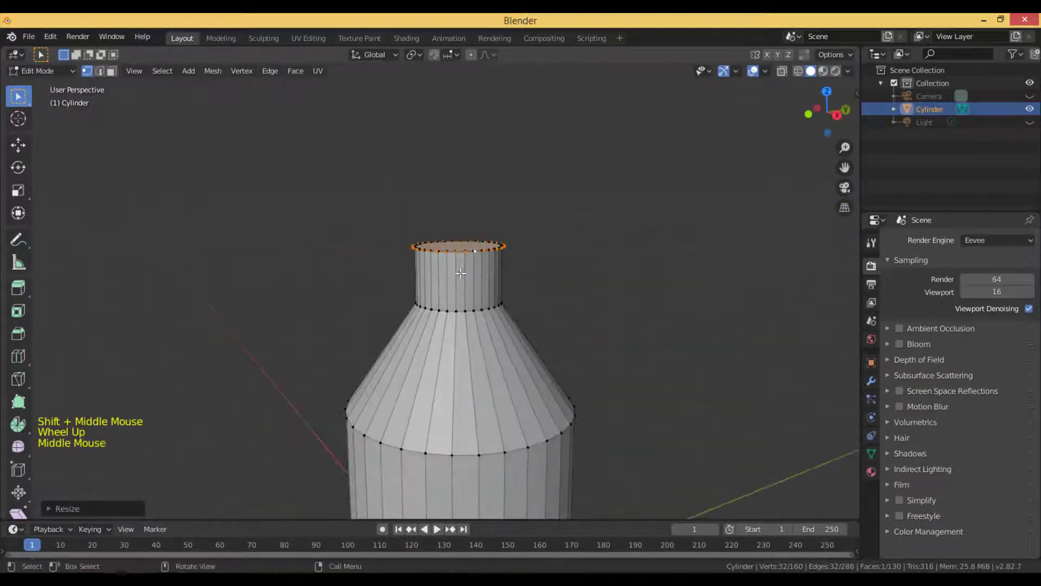
key(e)
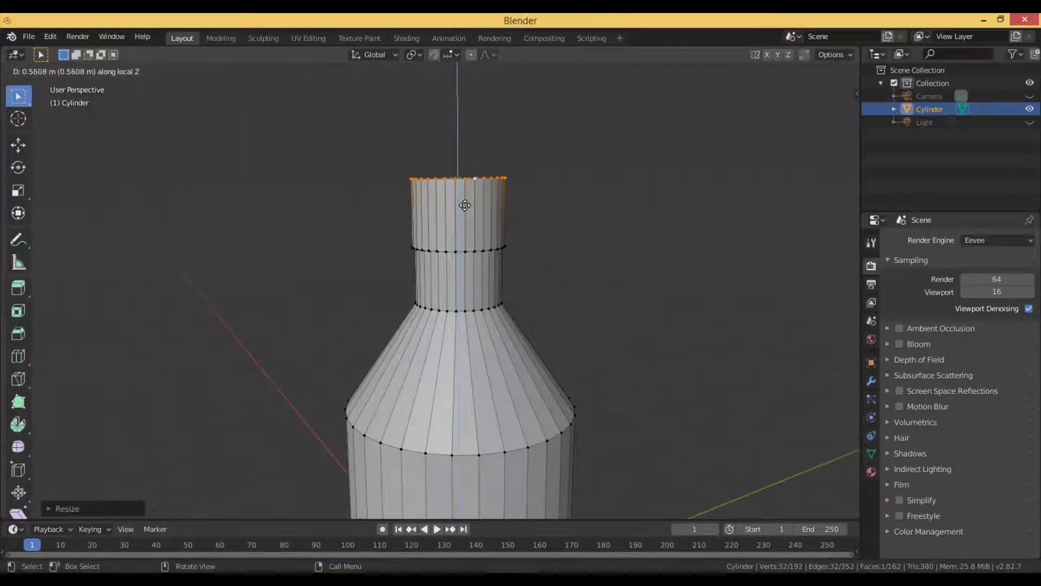
click(465, 205)
- Add a Subdivision Surface modifier to the bottle and shade the object smooth
scroll(465, 205, down, 5)
click(871, 381)
click(960, 240)
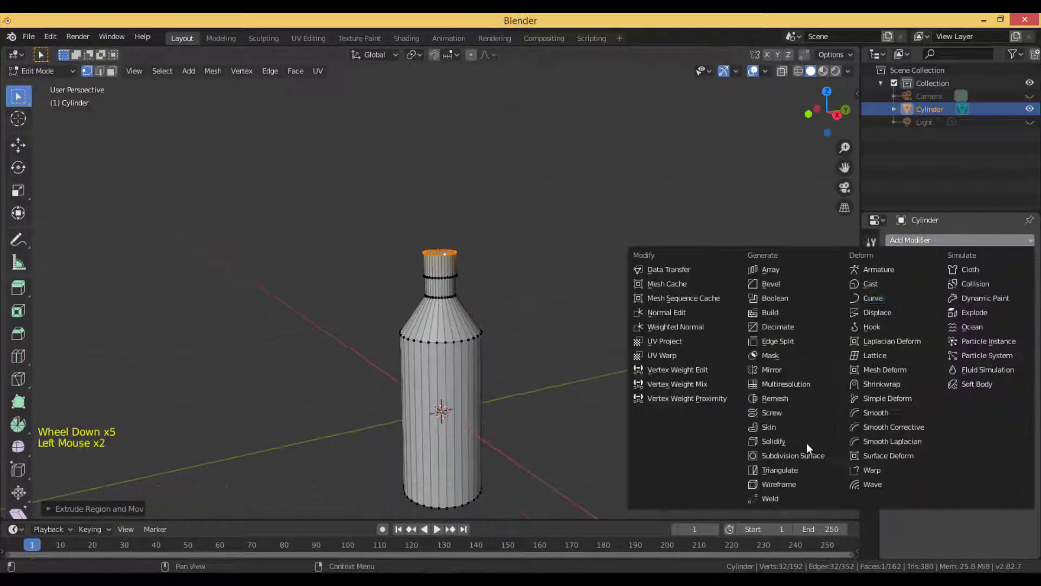
click(791, 455)
key(Tab)
right_drag(455, 327, 476, 344)
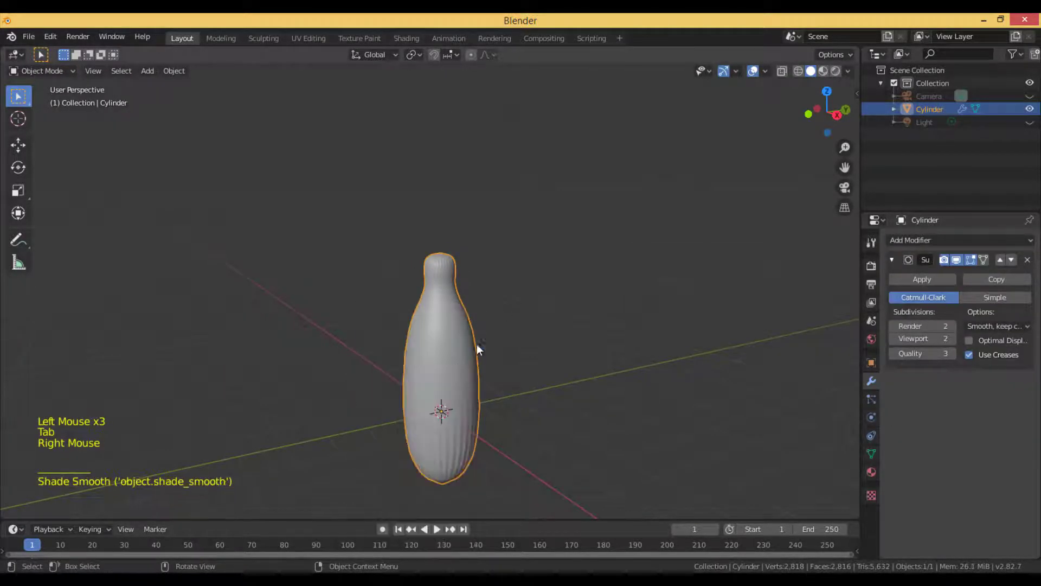
- Add a loop cut around the mouth section and slide it close to the top rim
key(Tab)
scroll(449, 280, up, 6)
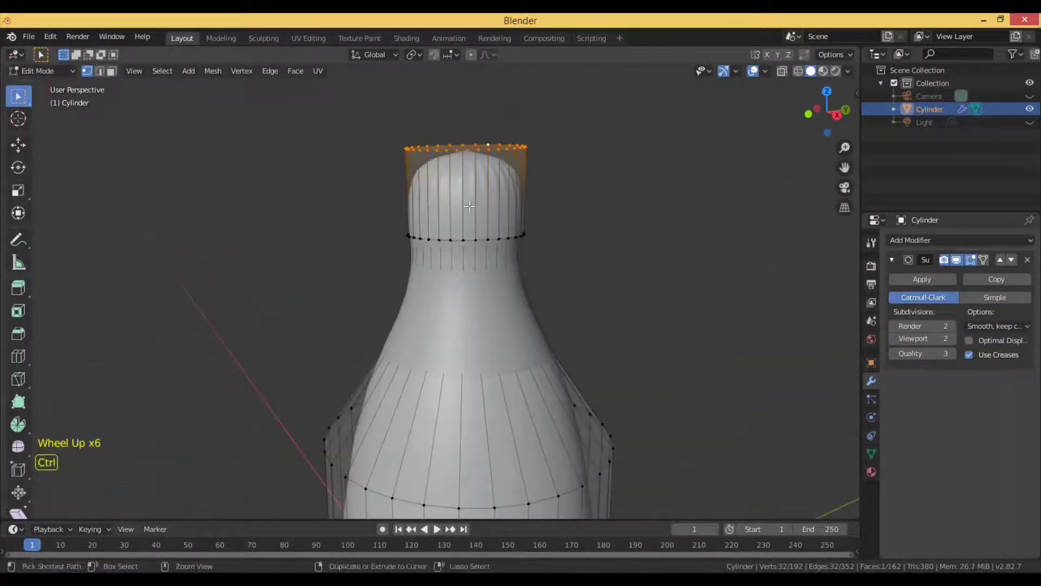
key(ctrl+r)
click(470, 190)
click(472, 167)
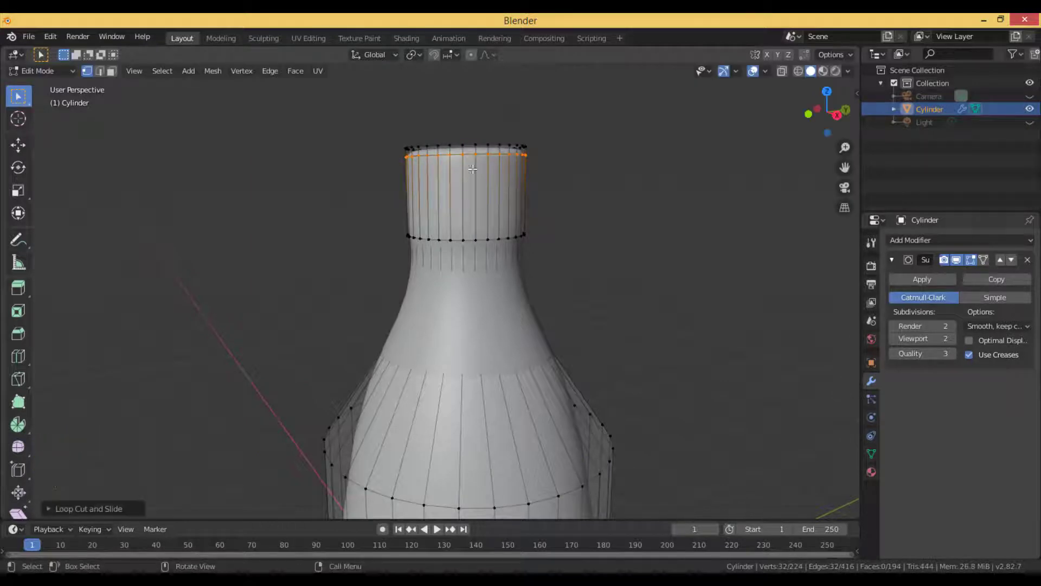
- Add a loop cut around the bottle's body and slide it by about 0.92 toward the base edge
scroll(537, 428, down, 3)
middle_drag(537, 428, 487, 255)
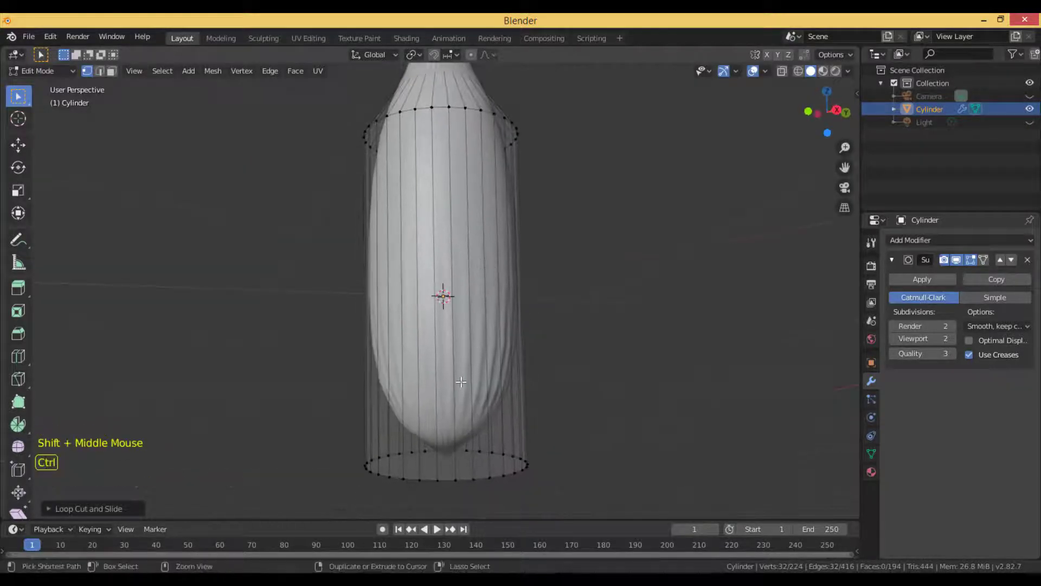
key(ctrl+r)
click(466, 380)
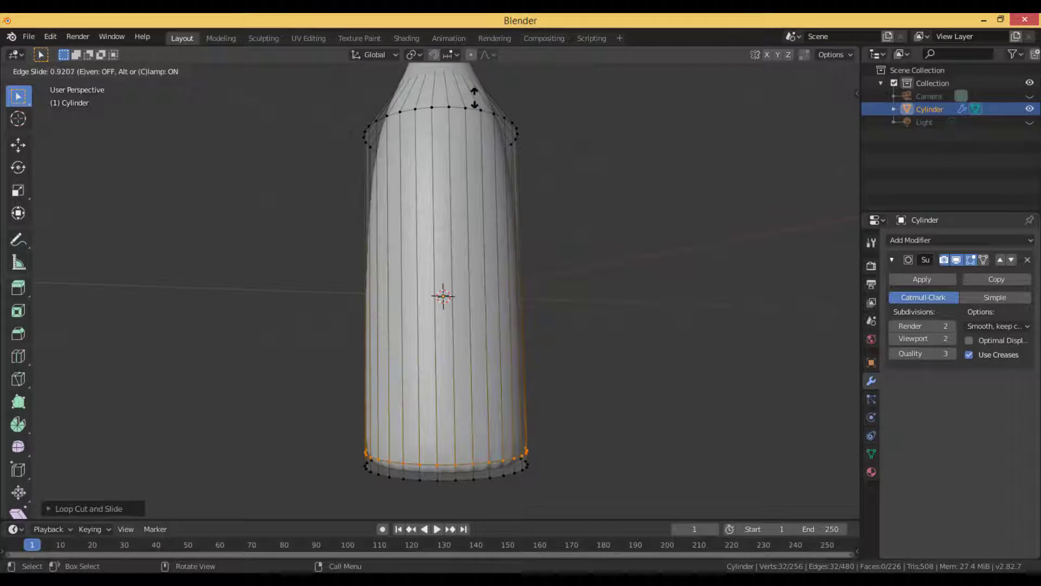
click(476, 101)
- Inset the bottle's bottom face twice, by about 0.1 and about 0.31, and return to Object Mode
middle_drag(618, 156, 513, 324)
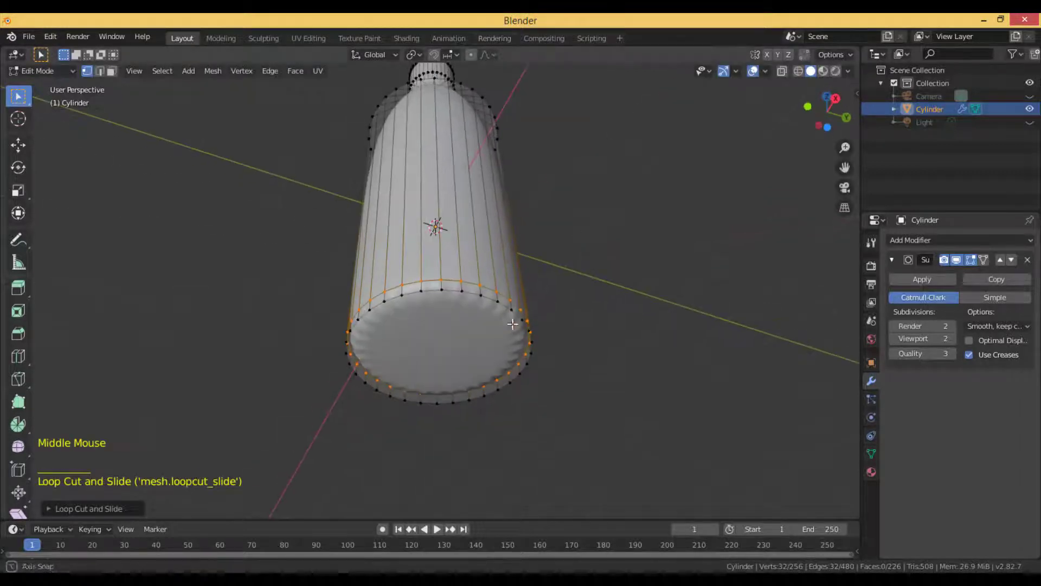
alt+click(486, 300)
key(i)
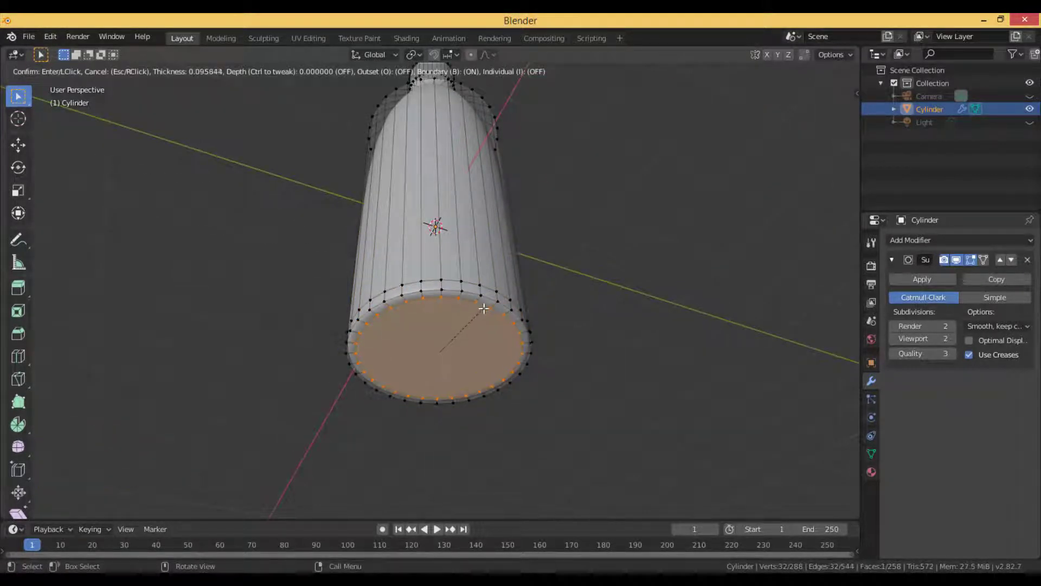
click(486, 308)
key(i)
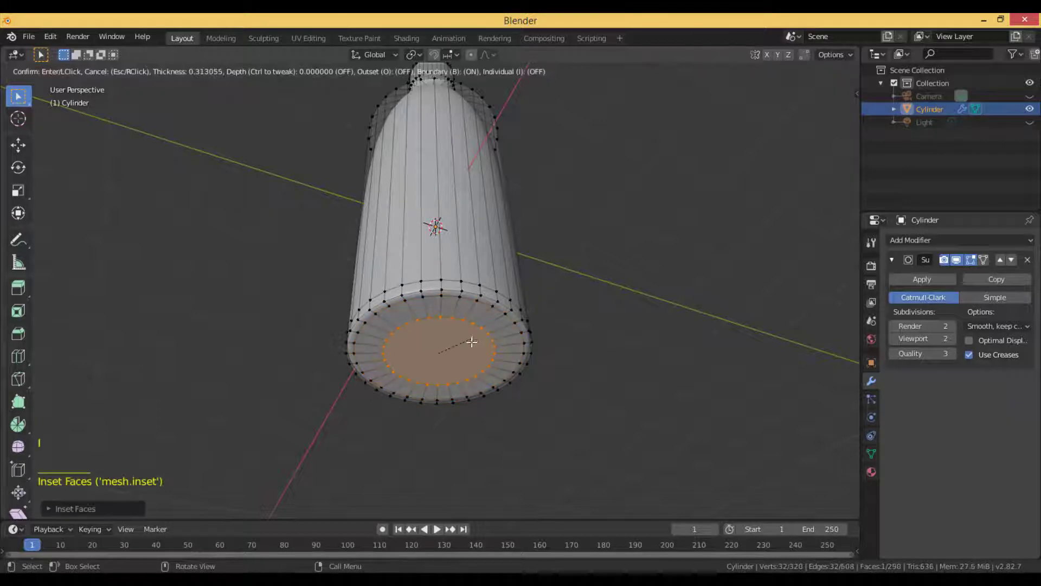
click(472, 342)
middle_drag(472, 342, 546, 356)
scroll(514, 295, down, 3)
key(Tab)
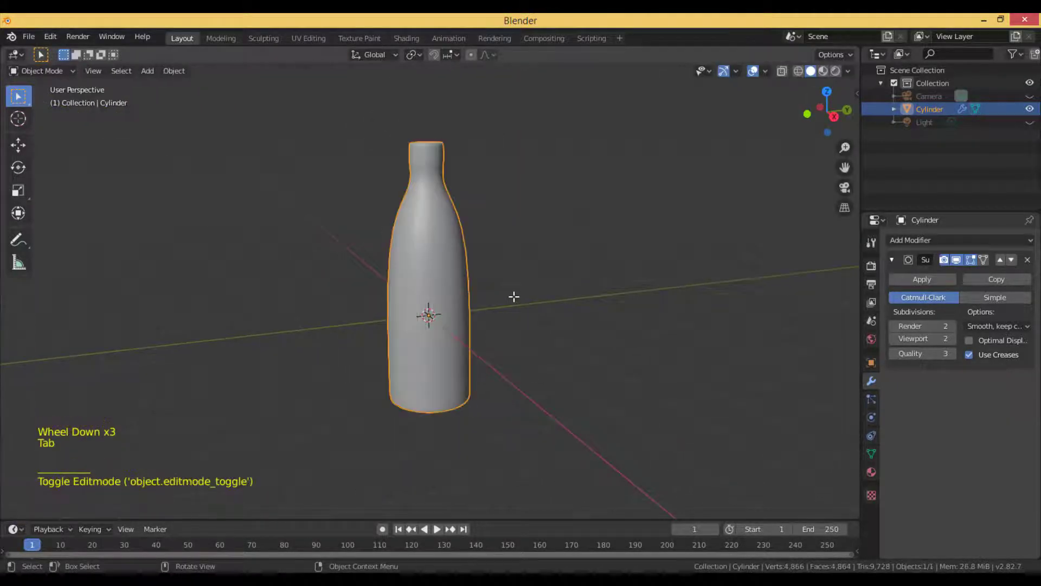
- Duplicate the whole bottle mesh in Edit Mode with X-ray on and place the copy along negative X
key(Tab)
scroll(513, 295, down, 2)
key(alt+z)
drag(353, 162, 516, 422)
key(shift+d)
key(x)
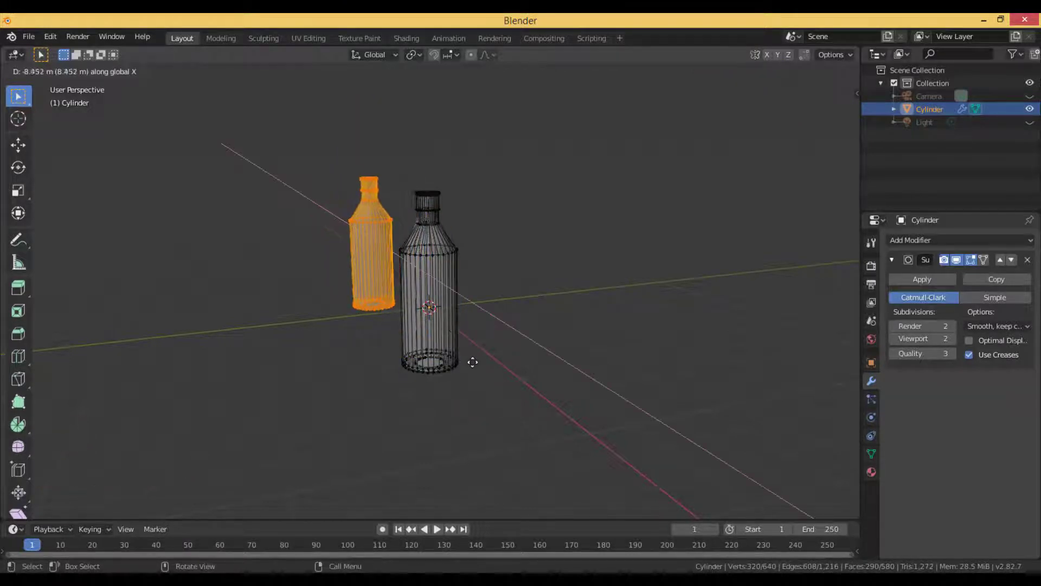
click(469, 353)
- Separate the selected bottle copy into its own object and return to Object Mode
scroll(477, 354, up, 2)
middle_drag(486, 354, 499, 358)
key(p)
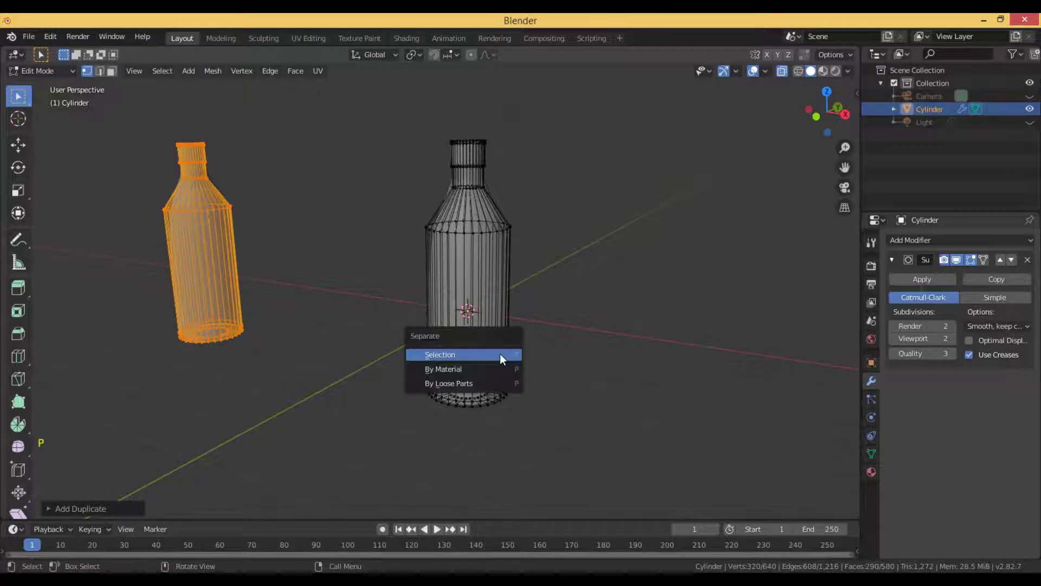
click(500, 355)
key(Tab)
- Scale the shoulder edge loop of the original bottle outward to about 3.19
click(475, 353)
click(478, 334)
key(Tab)
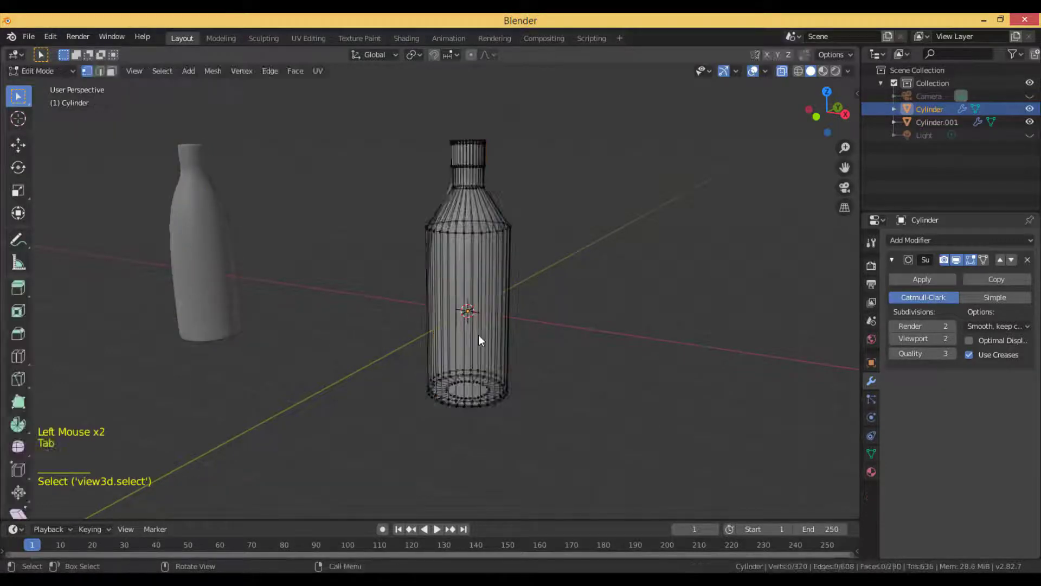
scroll(478, 334, up, 1)
scroll(449, 232, down, 1)
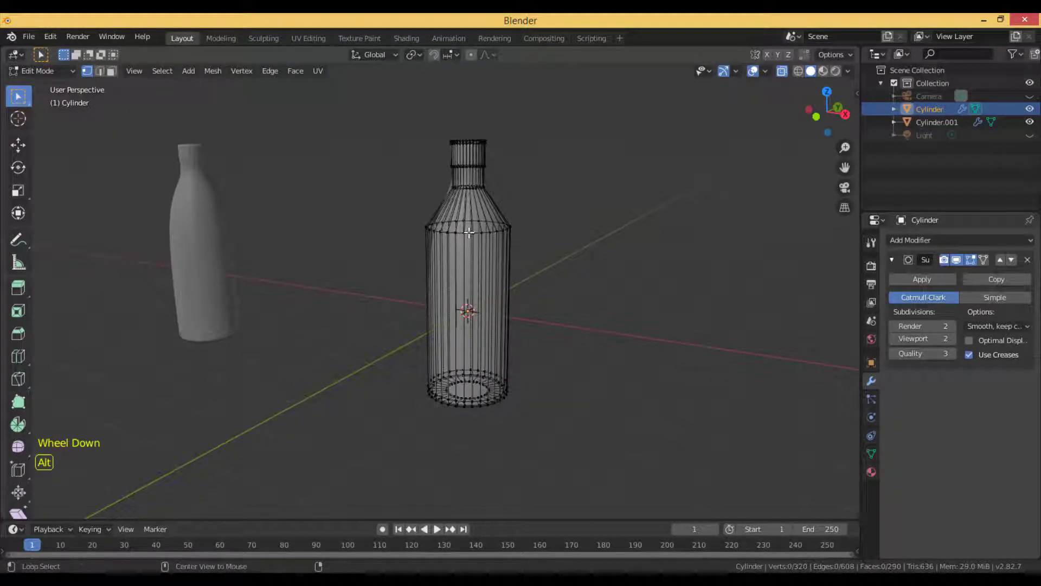
alt+click(469, 233)
key(s)
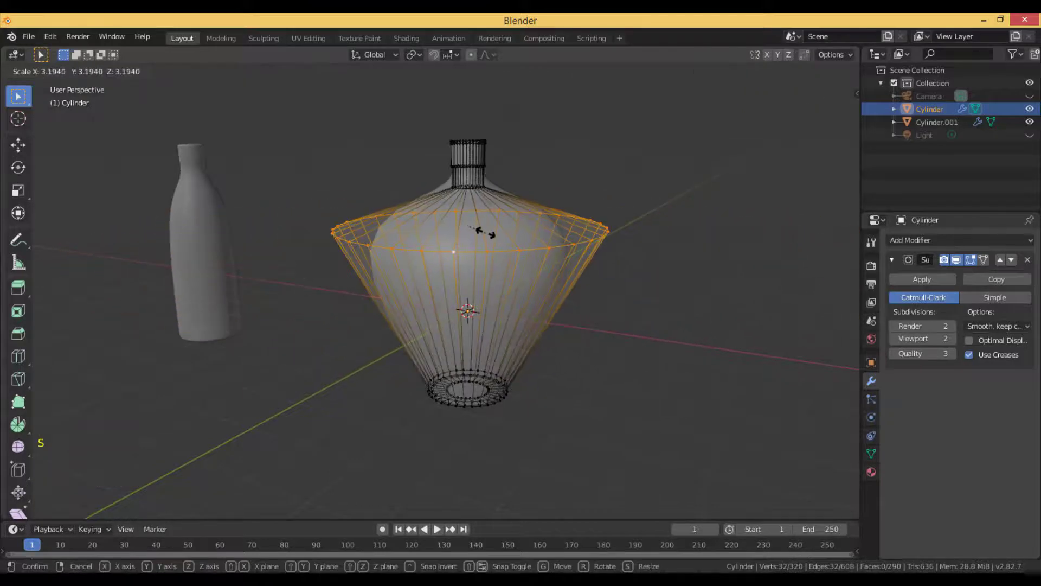
click(486, 234)
- Lower the enlarged shoulder loop along Z with the Transform gizmo to give the bottle a round belly
click(18, 212)
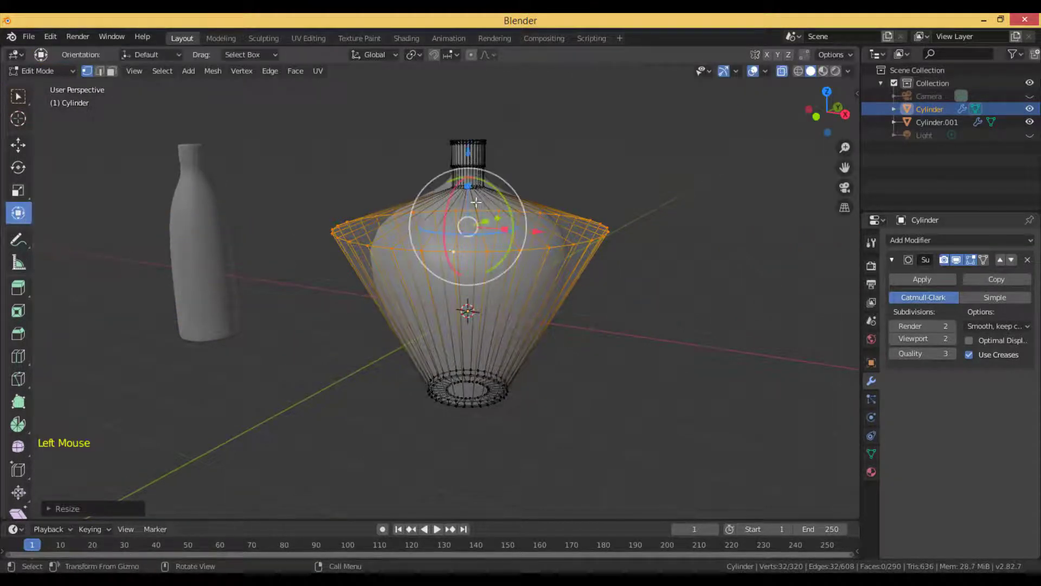
drag(468, 157, 482, 251)
key(Tab)
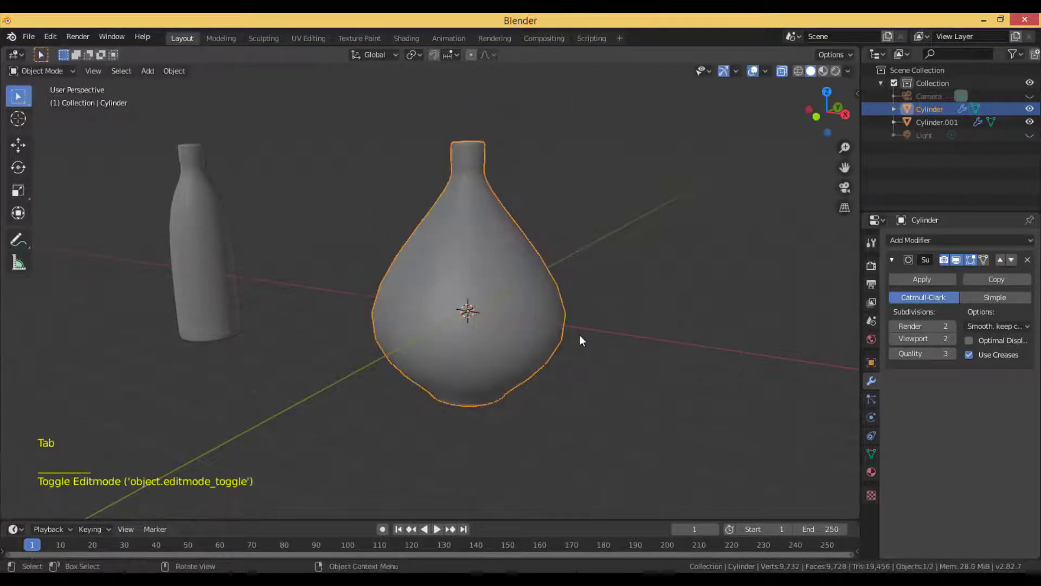
- Scale the belly loop down along Y so the bottle is flattened from front to back
scroll(580, 336, down, 3)
middle_drag(493, 340, 421, 337)
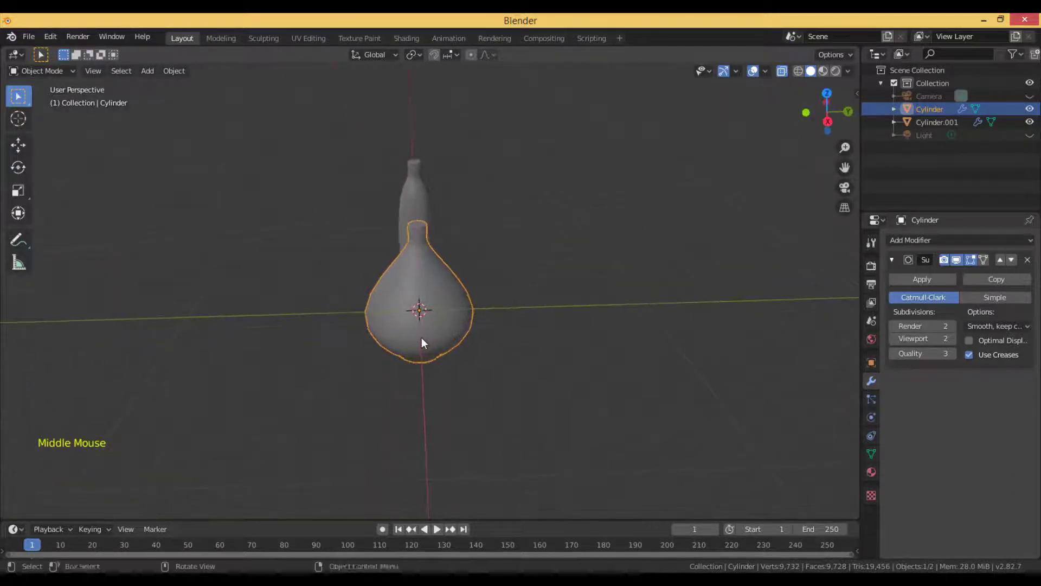
key(Tab)
drag(460, 314, 434, 318)
scroll(434, 319, up, 3)
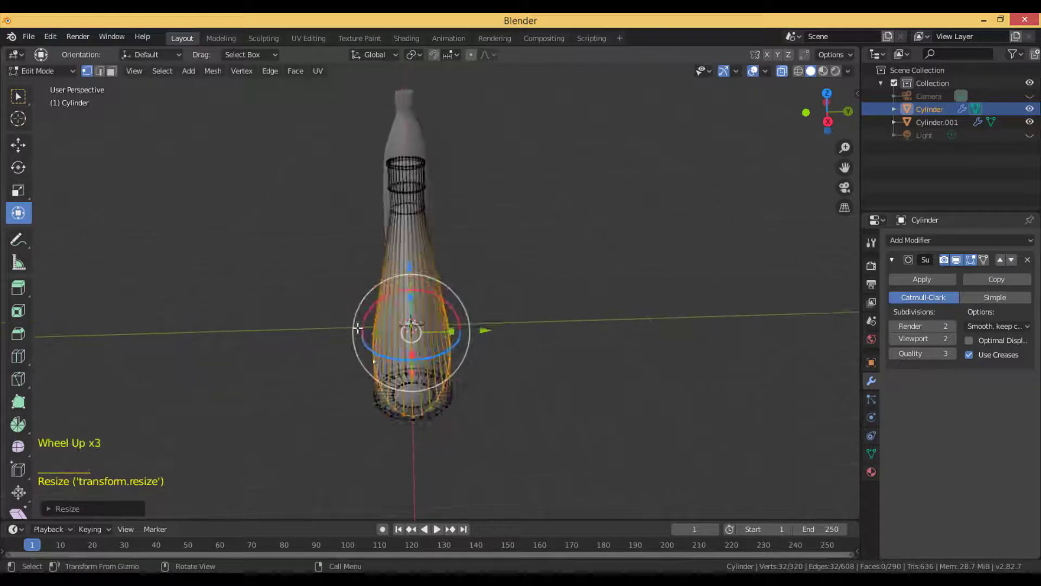
middle_drag(434, 319, 484, 316)
key(Tab)
scroll(611, 419, down, 2)
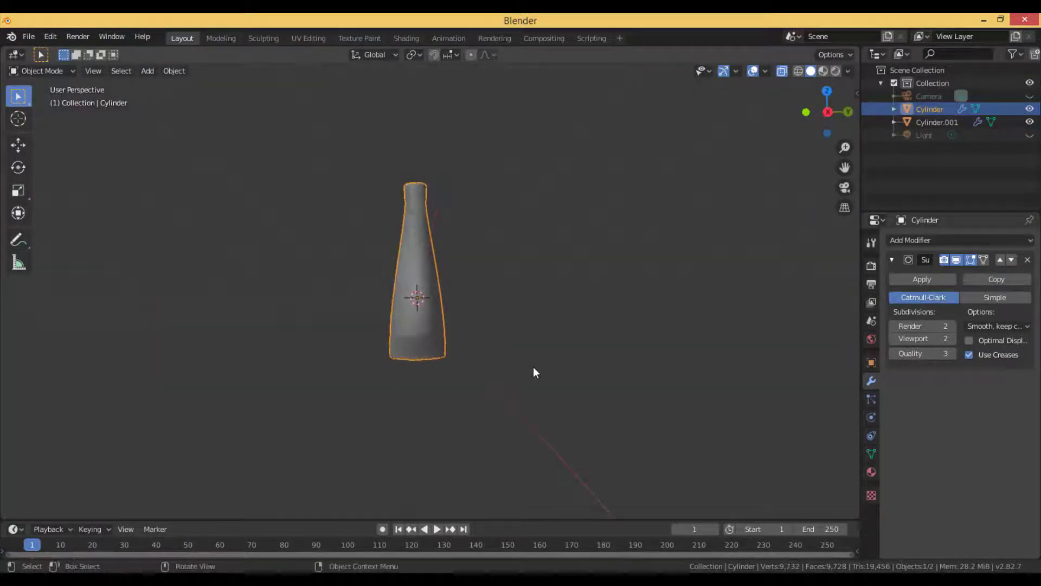
- Select the flattened bottle's bottom vertices and scale them narrower along Y
key(Tab)
drag(365, 338, 491, 395)
drag(458, 354, 448, 383)
scroll(591, 355, up, 2)
key(Tab)
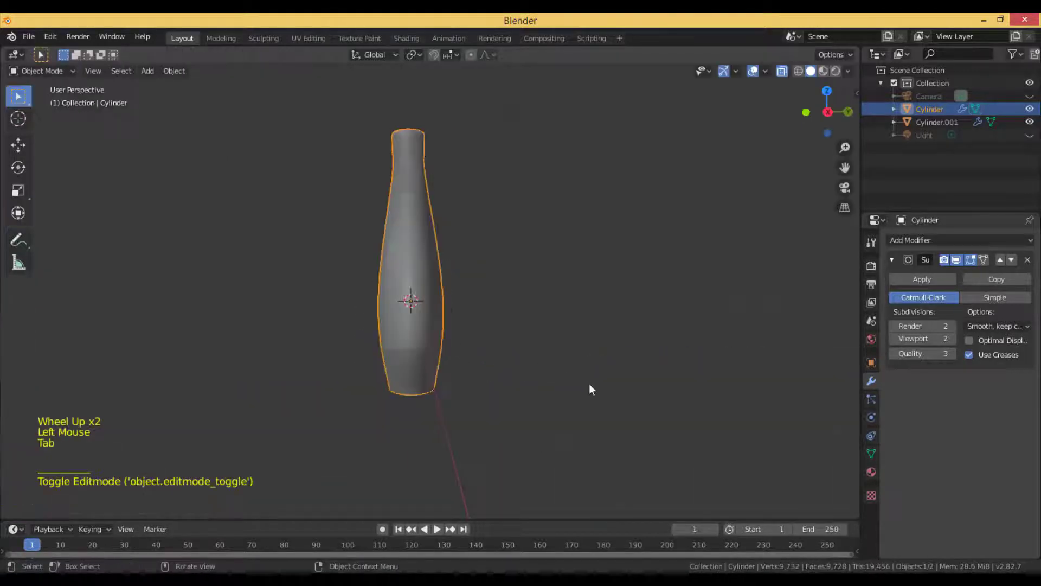
- Move the flattened, wide bottle along positive X, away from the origin
scroll(589, 382, down, 1)
middle_drag(588, 383, 581, 405)
scroll(578, 404, down, 3)
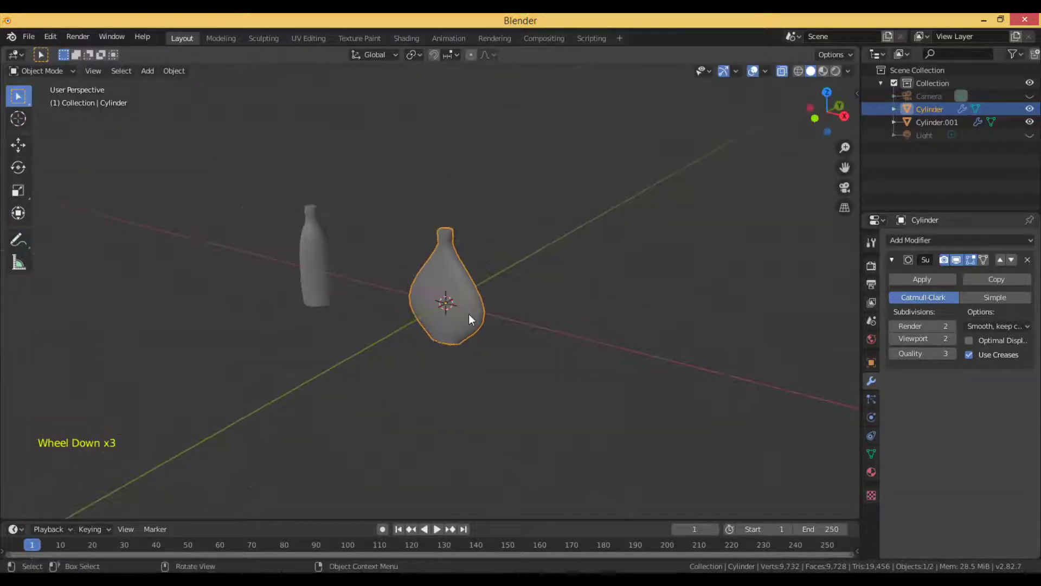
key(g)
key(x)
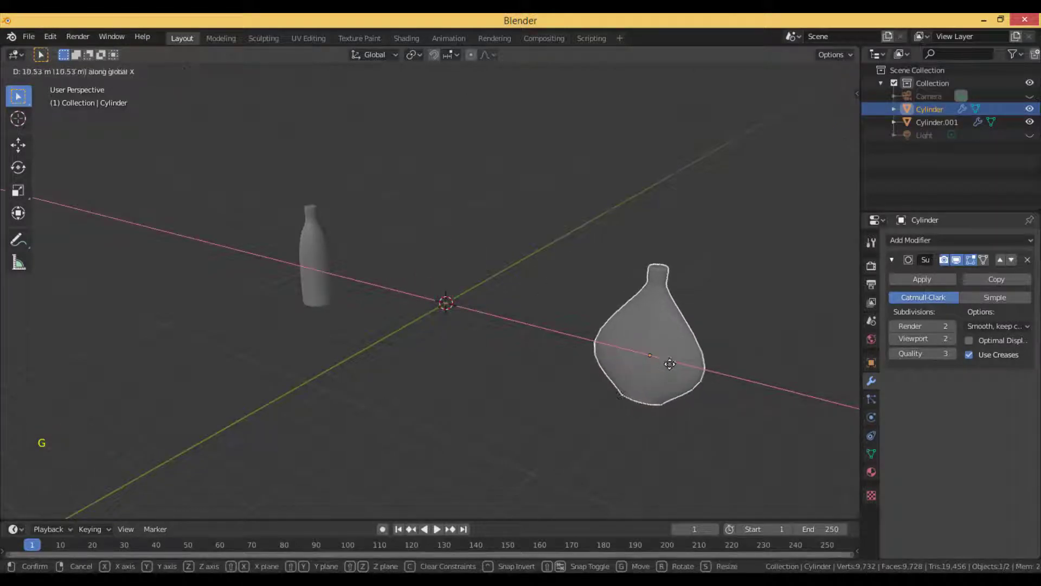
click(693, 382)
- Duplicate the plain slim bottle along X to a spot near the origin and open the copy in Edit Mode
click(321, 257)
key(shift+d)
key(x)
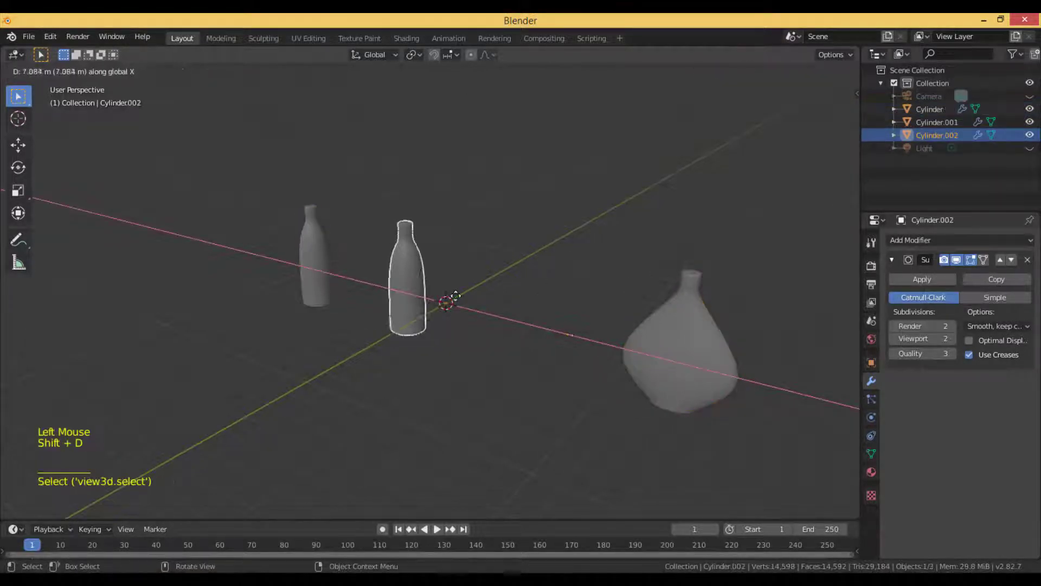
click(487, 312)
key(Tab)
scroll(474, 312, up, 5)
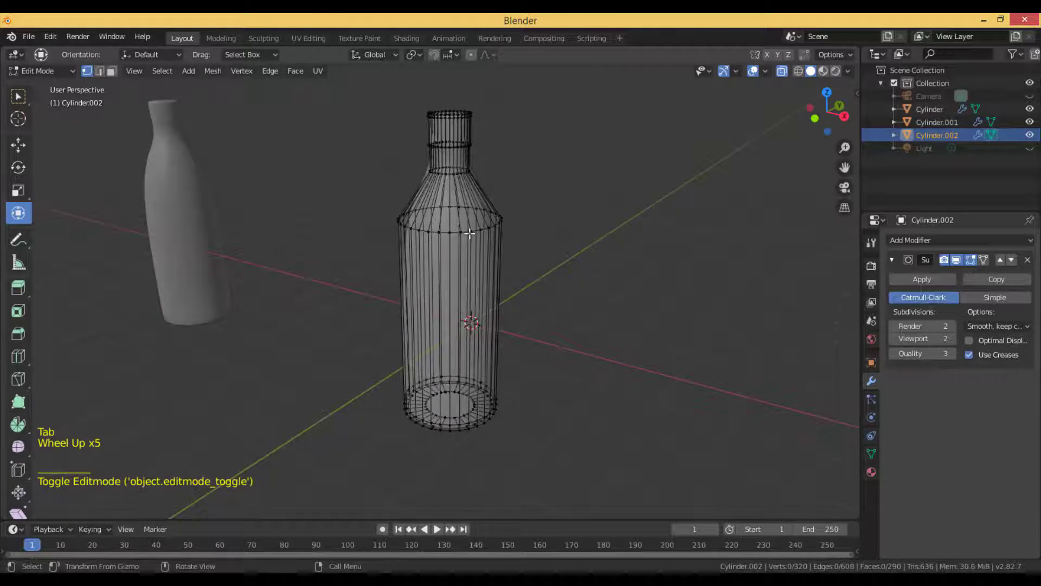
- Scale the copied bottle's shoulder edge loop inward to taper the upper body, and return to Object Mode
alt+click(456, 233)
drag(456, 233, 456, 236)
key(s)
click(595, 298)
key(Tab)
scroll(593, 298, down, 2)
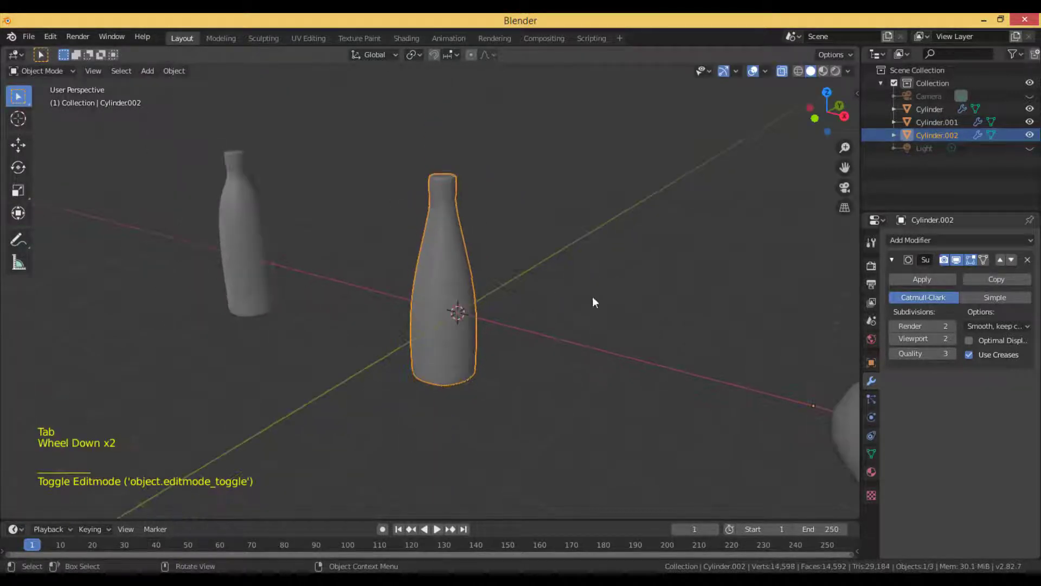
- Set the tapered bottle's origin to its geometry and move it along positive X, close to the wide flattened bottle
click(18, 190)
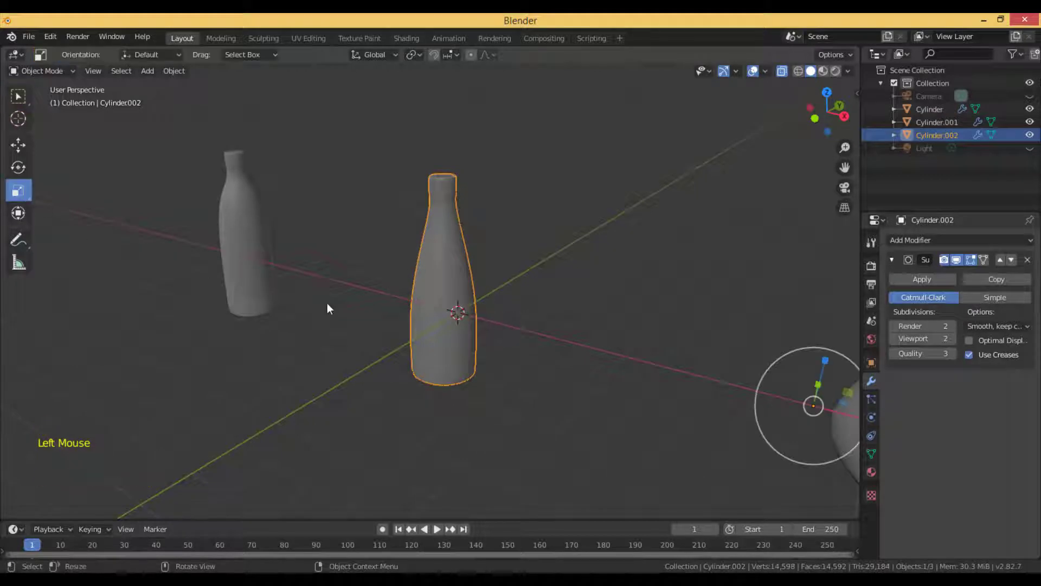
click(18, 213)
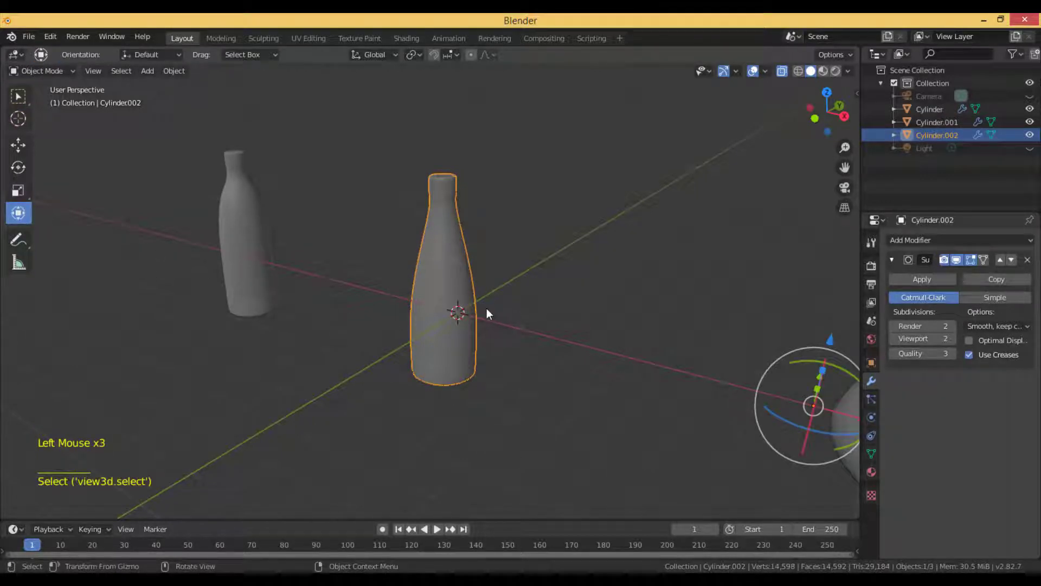
scroll(487, 308, down, 4)
click(436, 298)
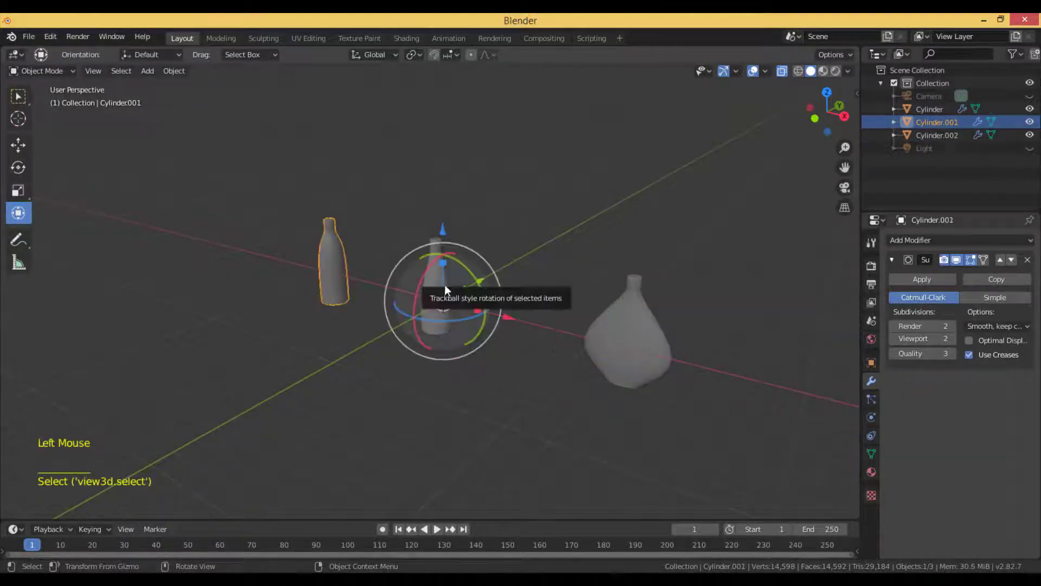
click(436, 281)
right_click(436, 281)
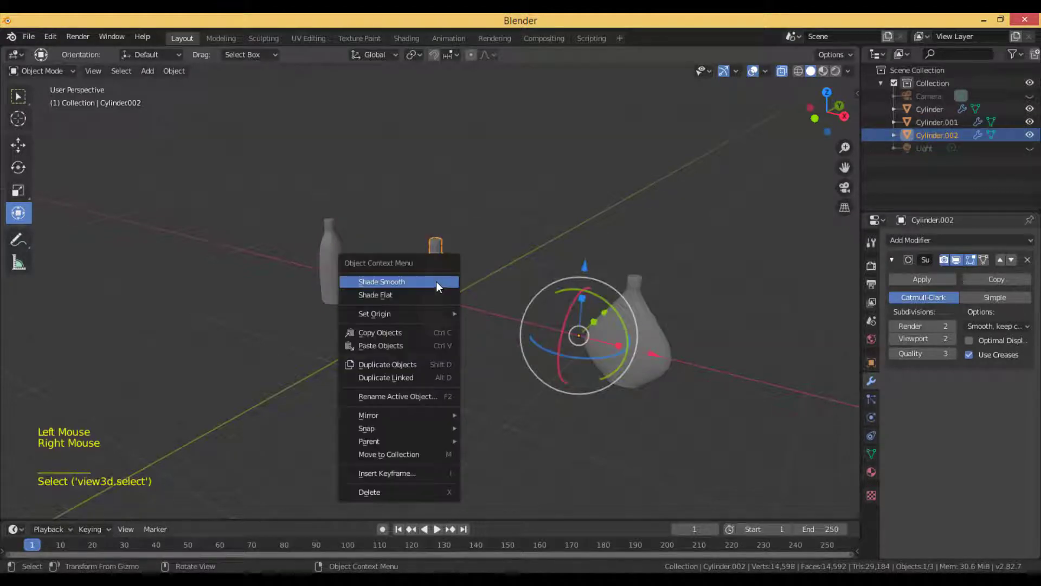
mouse_move(431, 314)
click(536, 328)
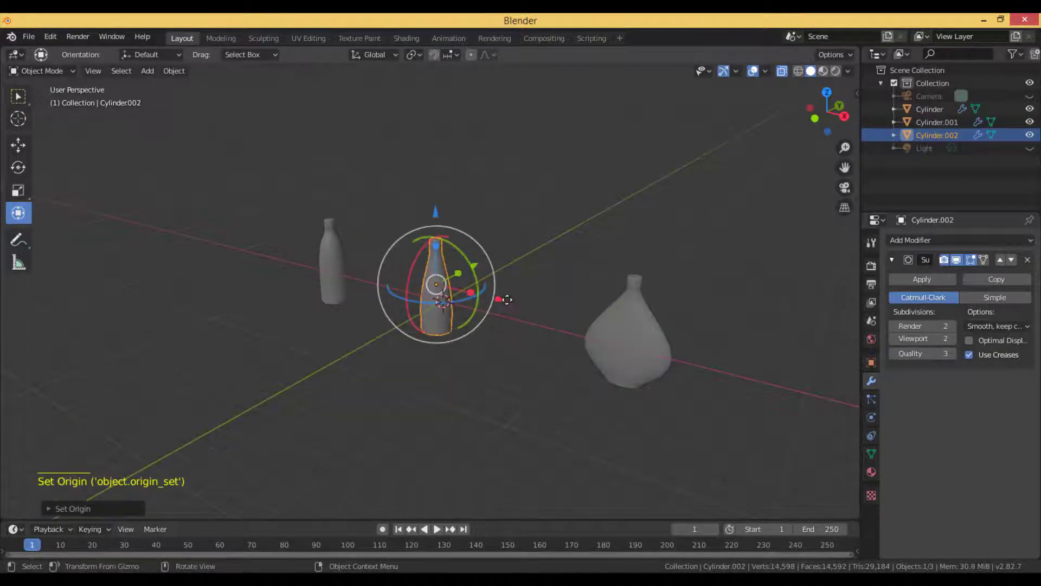
drag(505, 299, 638, 328)
- Set the plain slim bottle's origin to its geometry
click(338, 257)
right_click(338, 257)
mouse_move(347, 256)
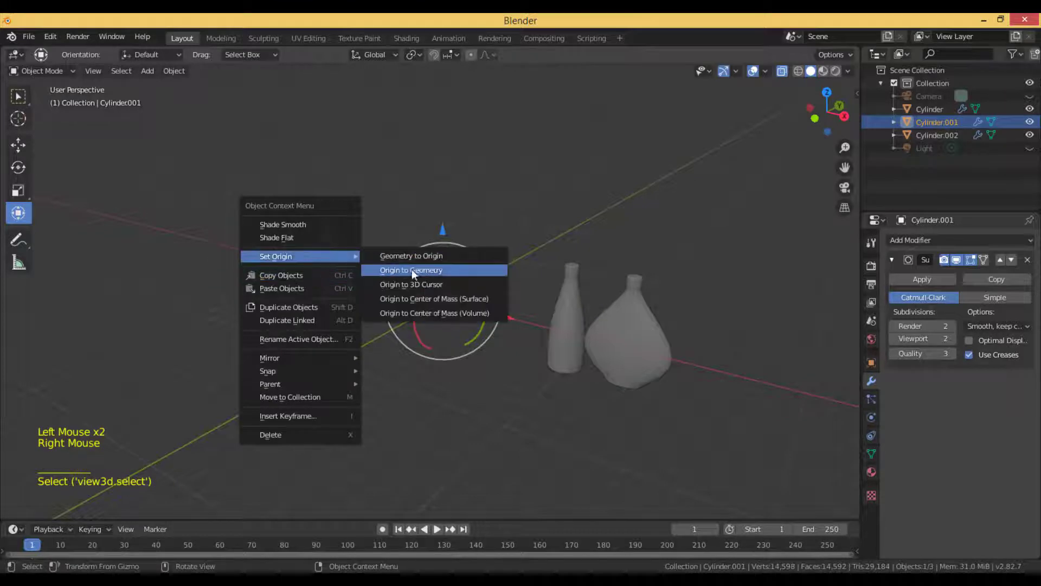
click(440, 270)
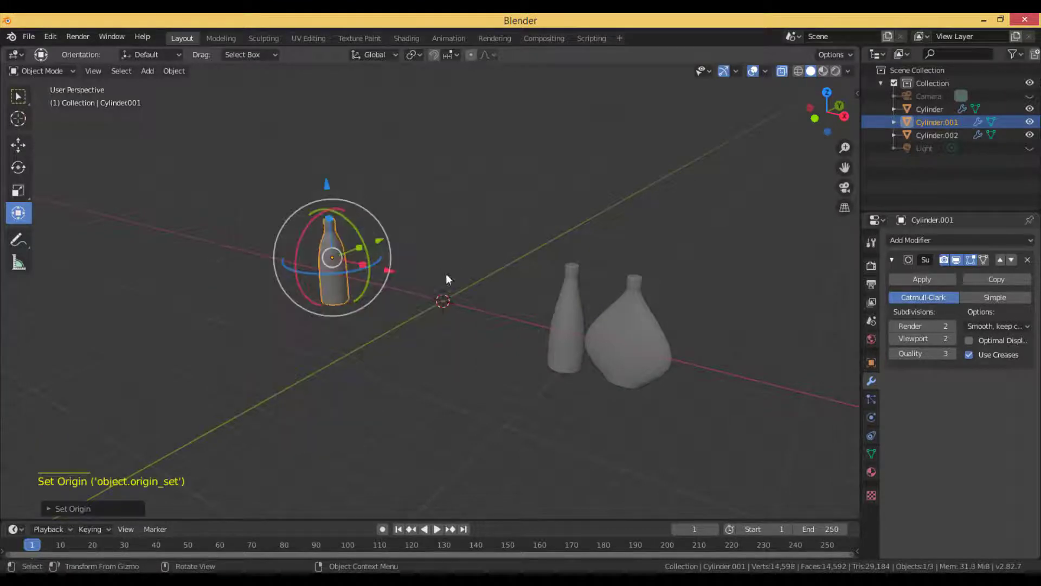
- Move the wide flattened bottle and the tapered bottle farther along positive X
click(657, 347)
drag(697, 363, 758, 378)
click(574, 344)
drag(631, 331, 677, 346)
- Duplicate the plain slim bottle, place the copy near the world origin, and open it in Edit Mode
click(333, 274)
key(shift+d)
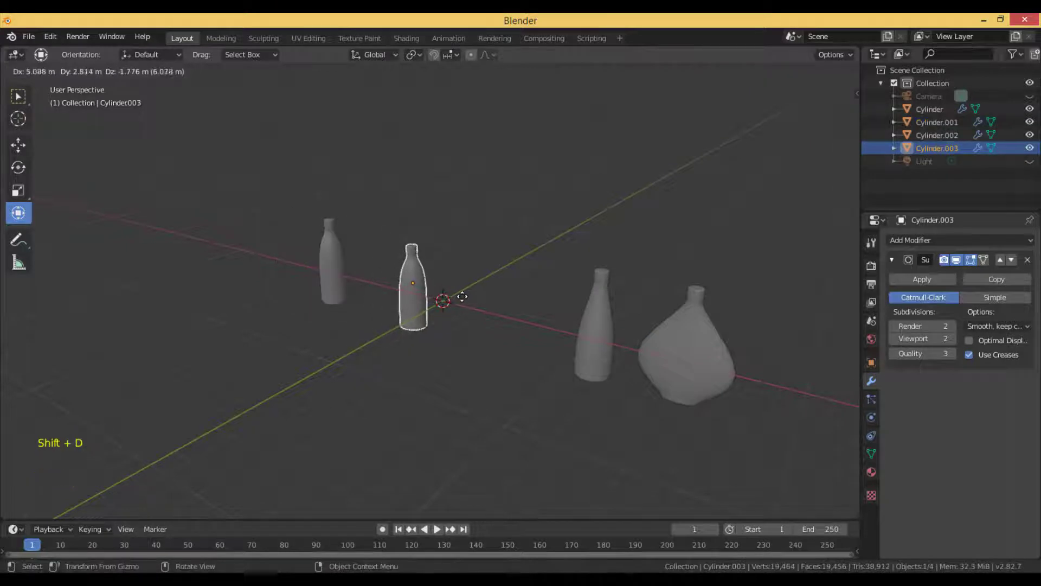
click(481, 300)
key(Tab)
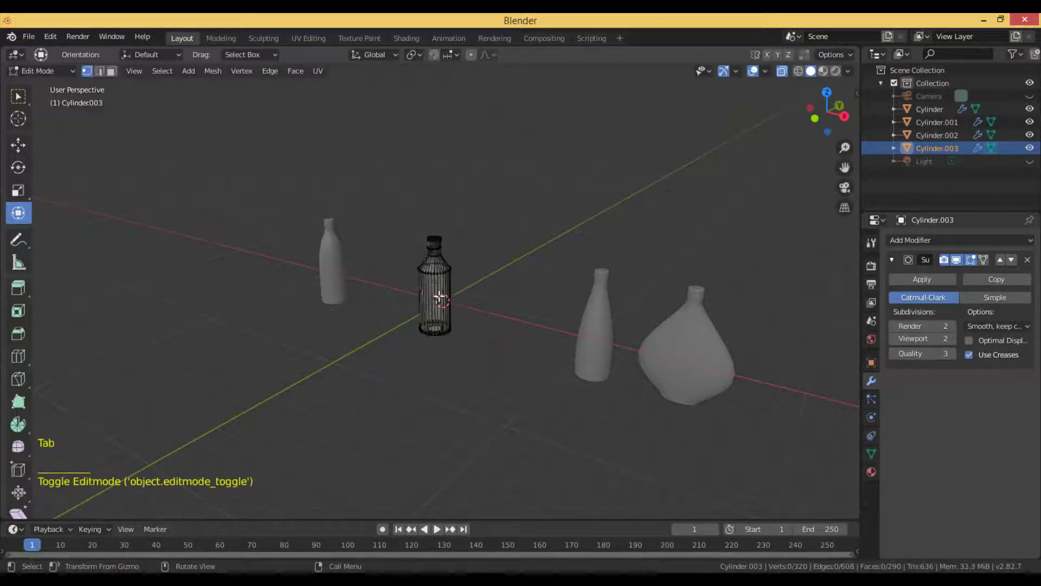
scroll(438, 297, up, 6)
scroll(450, 297, down, 2)
middle_drag(450, 296, 438, 246)
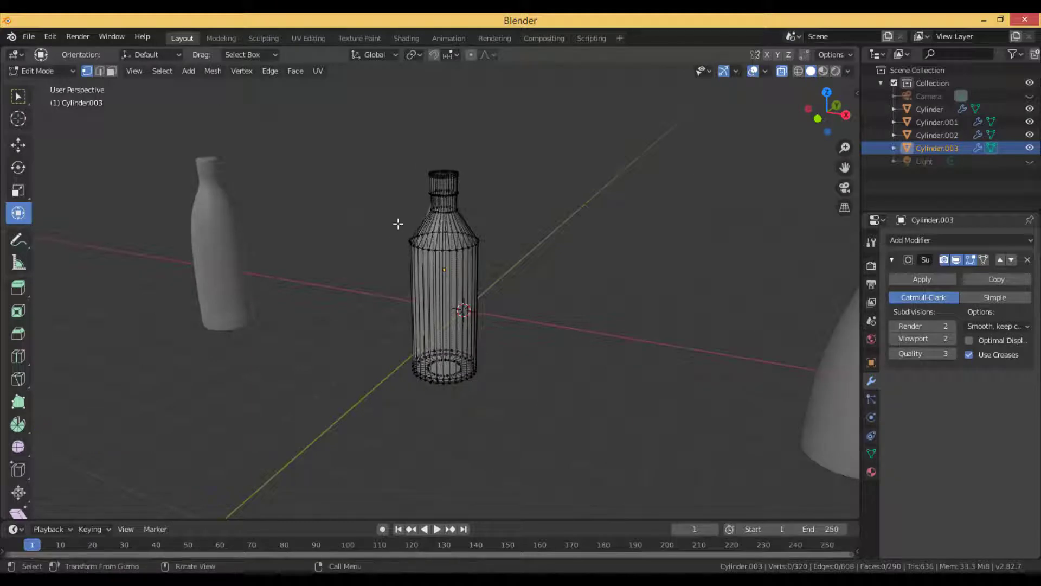
- Lower the copy's shoulder loop to mid-body, scale it outward into a belly, and return to Object Mode
alt+click(451, 252)
alt+click(438, 251)
drag(383, 215, 521, 258)
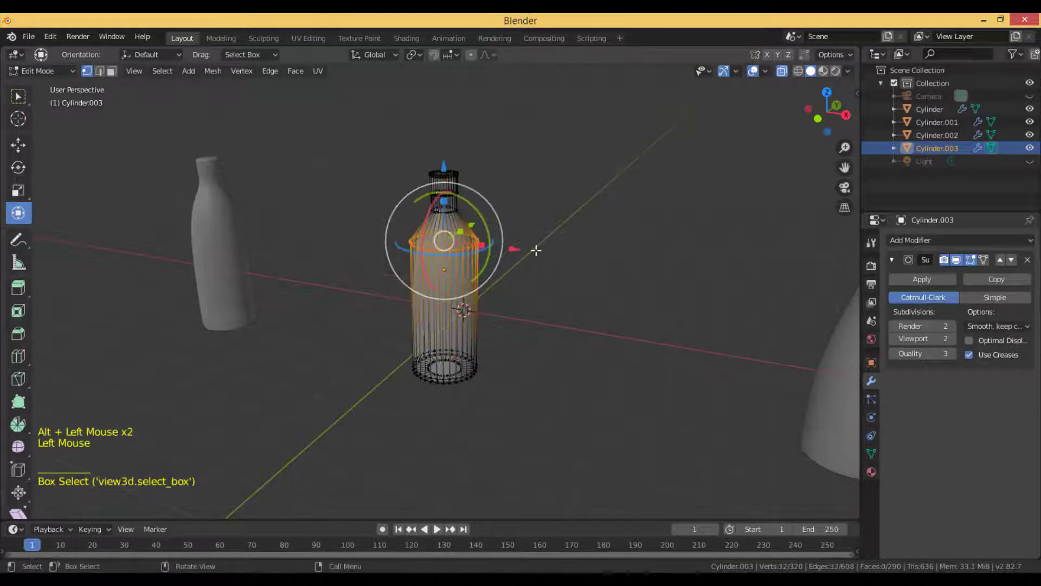
middle_drag(418, 183, 412, 181)
drag(443, 166, 444, 217)
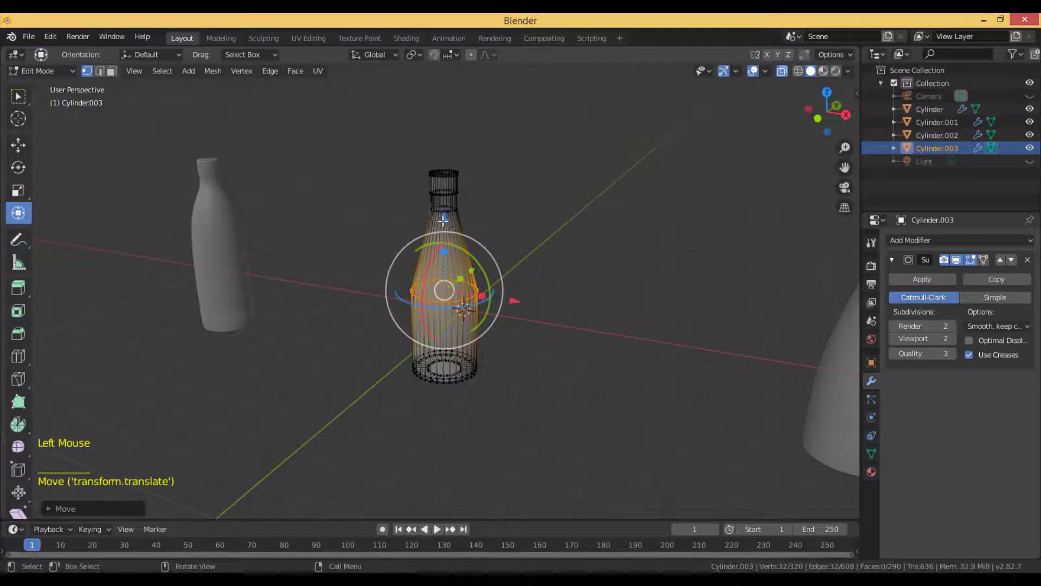
key(s)
click(543, 274)
scroll(556, 293, down, 2)
key(Tab)
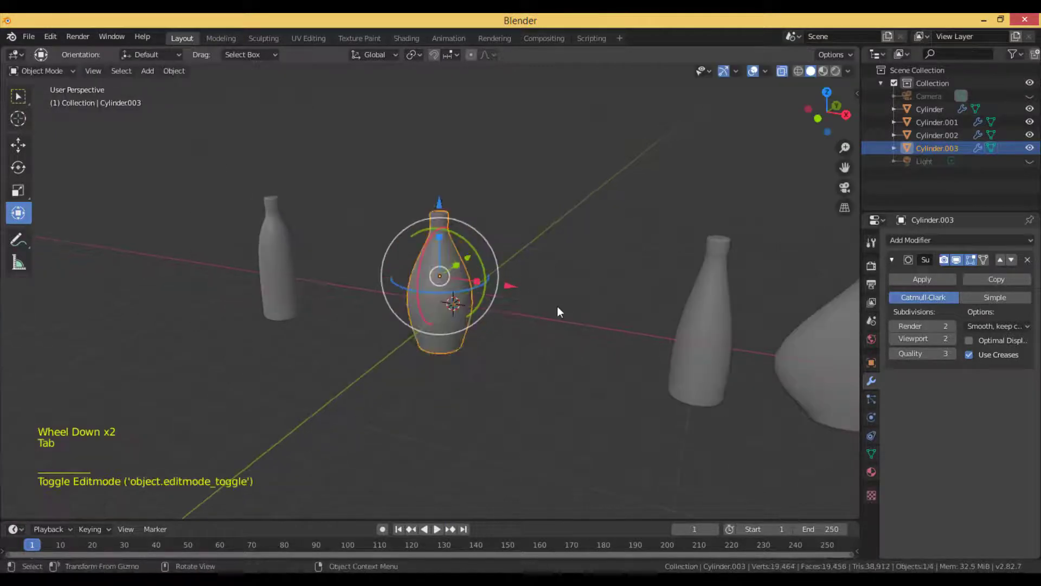
- Reopen the bellied bottle in Edit Mode, lower the belly loop close to the base, and rescale it into a pear shape
click(545, 369)
click(448, 317)
key(Tab)
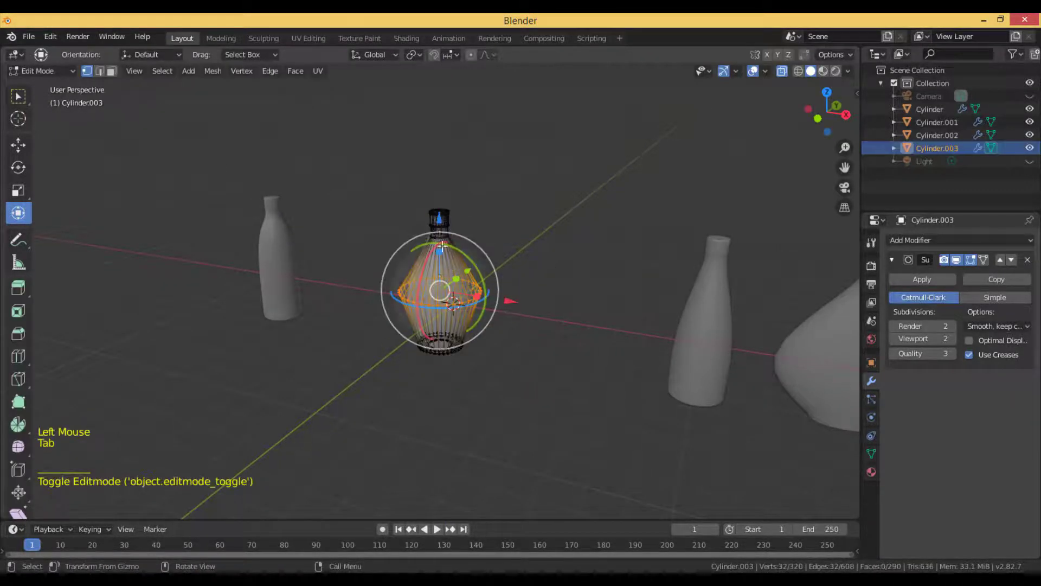
drag(442, 238, 444, 262)
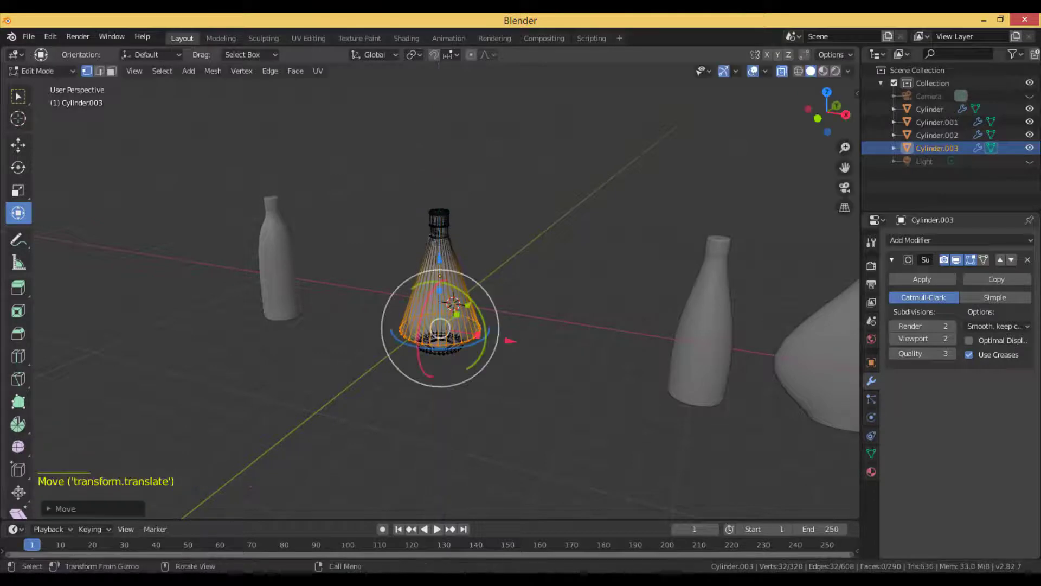
key(s)
click(551, 318)
key(Tab)
- Move the pear-shaped bottle along positive X and then along Y, placing it behind the other finished variations
middle_drag(543, 341, 501, 360)
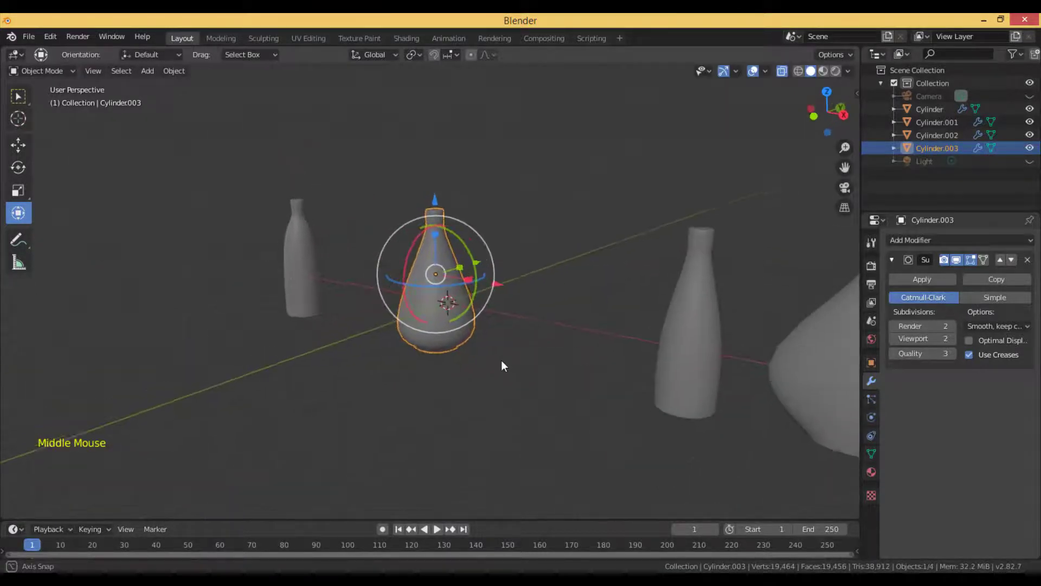
scroll(471, 318, up, 4)
scroll(462, 340, down, 5)
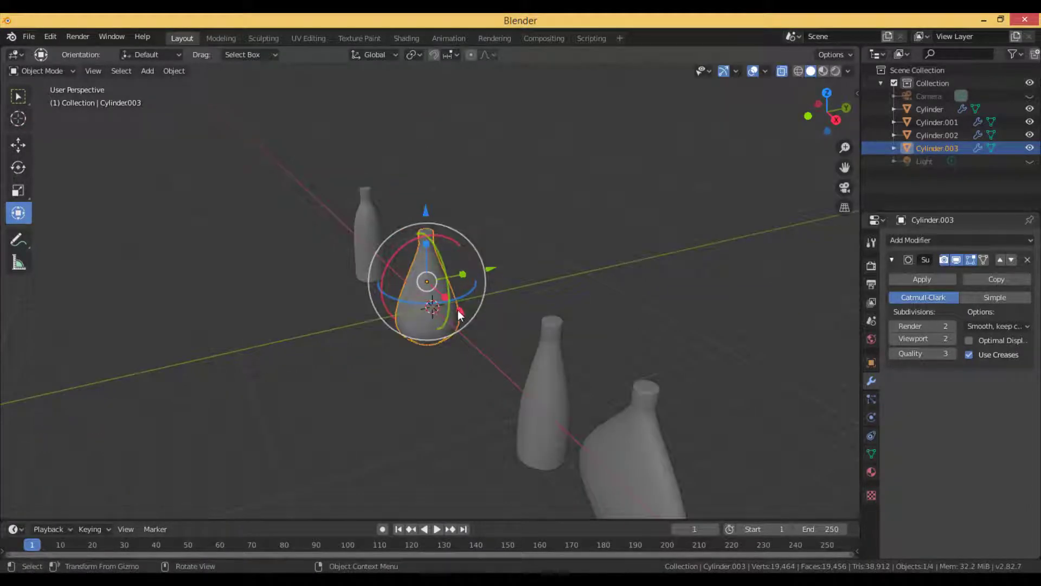
drag(460, 310, 575, 451)
drag(617, 379, 687, 366)
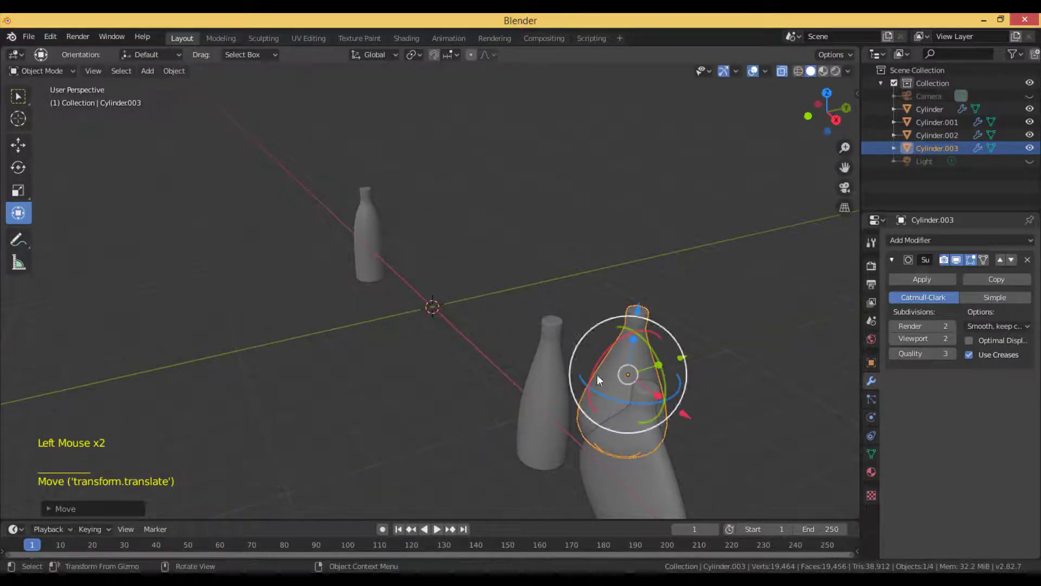
- Duplicate the plain slim bottle along X to a spot near the origin and enter Edit Mode on this new copy
middle_drag(477, 376, 536, 376)
click(312, 247)
key(shift+d)
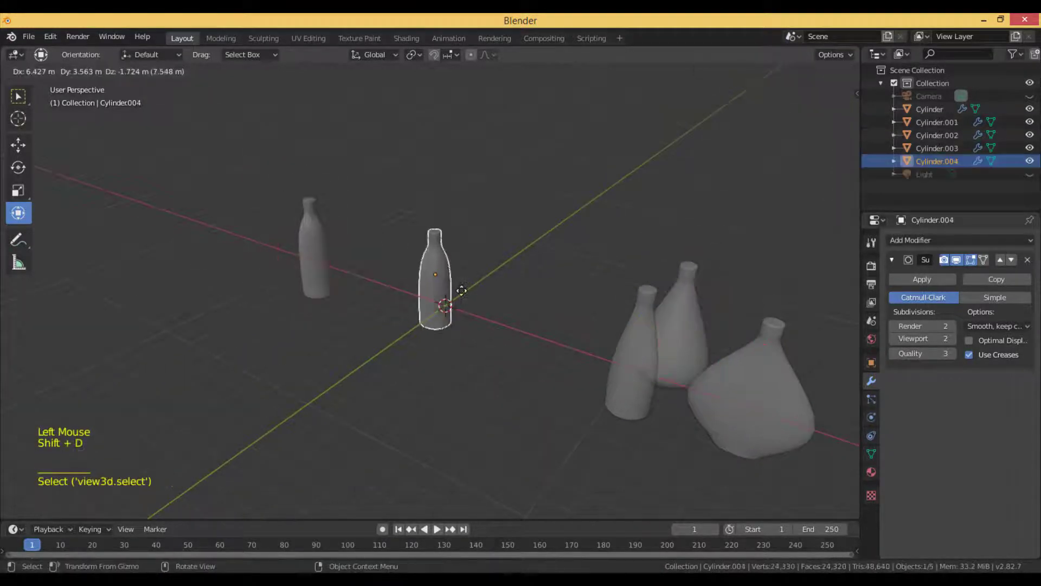
key(x)
click(466, 301)
key(Tab)
scroll(453, 310, up, 5)
scroll(453, 310, down, 1)
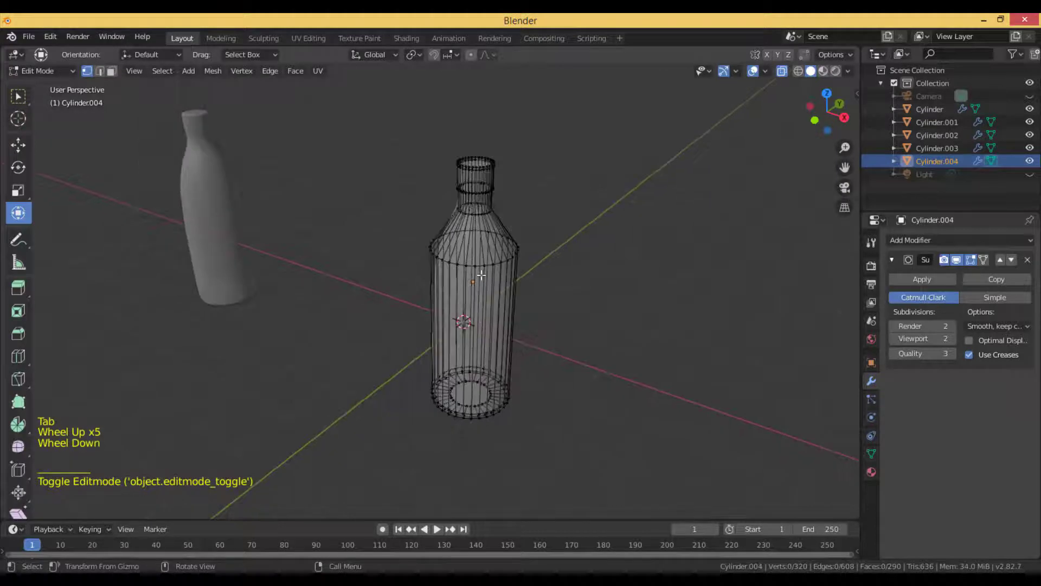
- Scale the new copy's shoulder loop strongly outward and scale its bottom vertices narrower
alt+click(479, 266)
key(s)
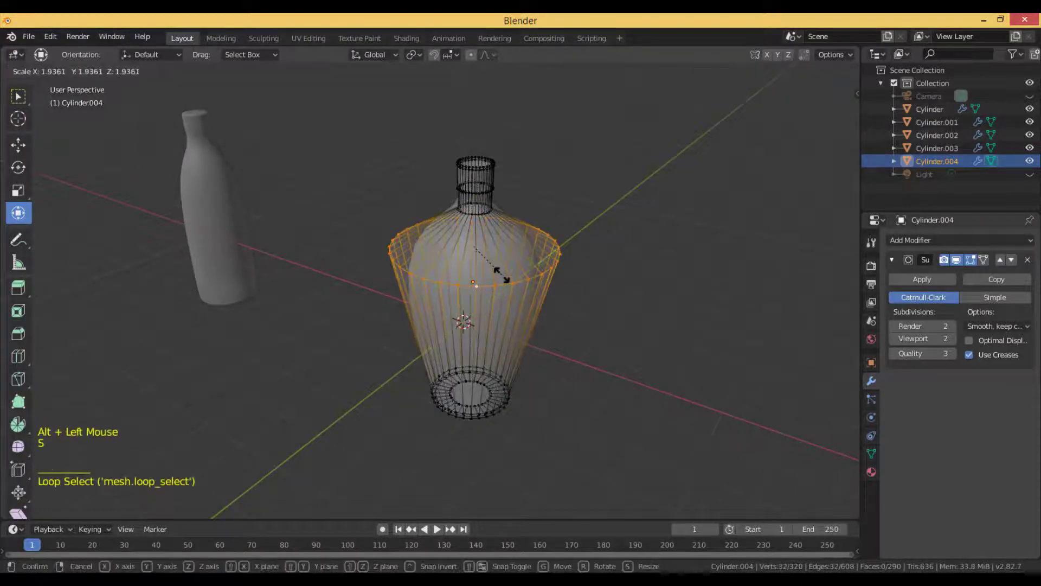
click(507, 279)
middle_drag(505, 331, 465, 297)
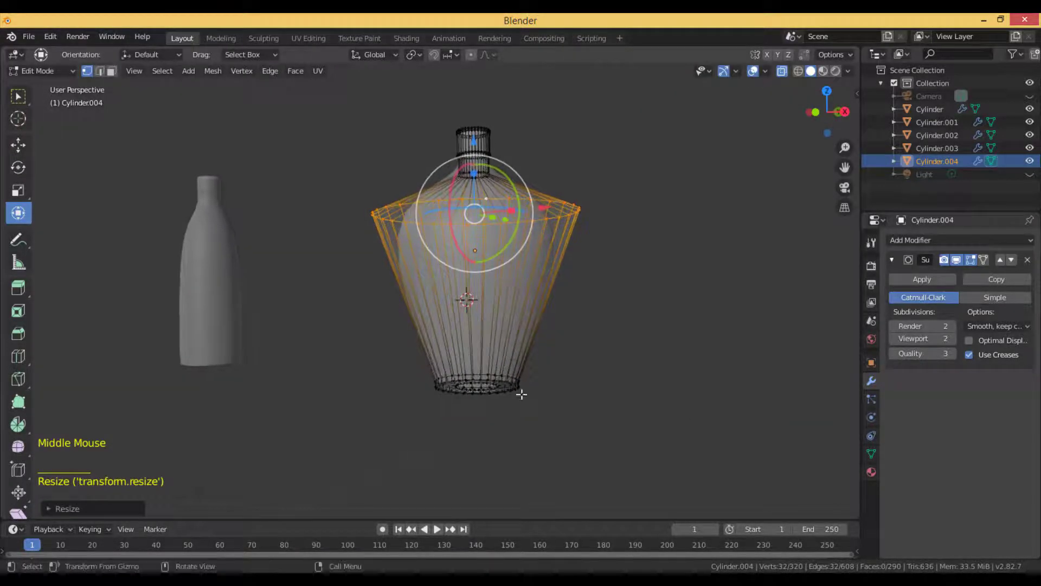
drag(558, 425, 411, 365)
key(s)
click(565, 385)
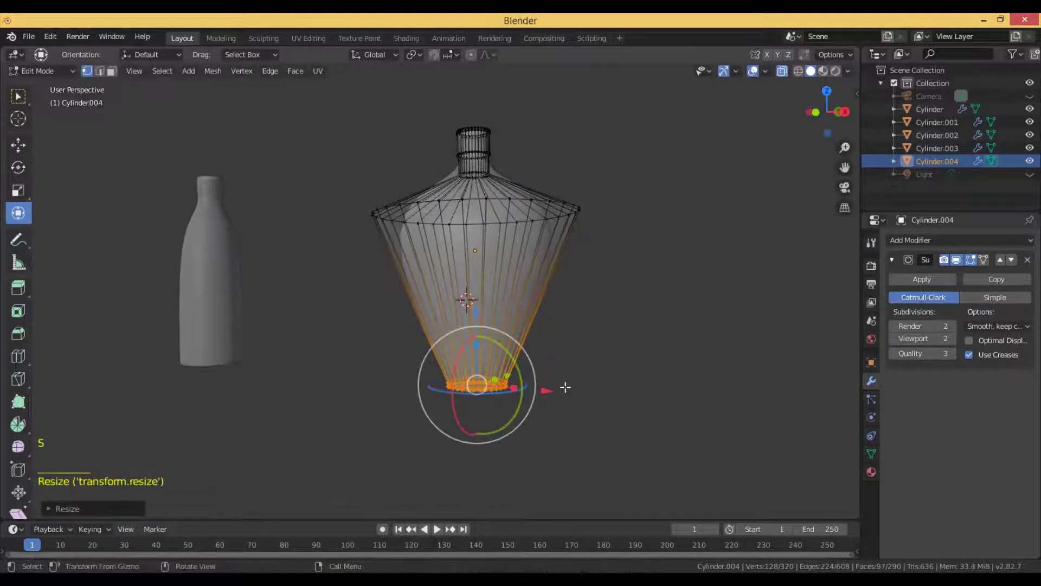
- Lower the widened shoulder loop slightly along Z and return to Object Mode
middle_drag(564, 386, 508, 236)
alt+click(508, 237)
drag(477, 155, 478, 173)
key(Tab)
scroll(630, 343, down, 1)
scroll(630, 344, down, 2)
- Move the vase-shaped bottle along positive X and then along Y, behind the tapered bottle
middle_drag(630, 343, 475, 307)
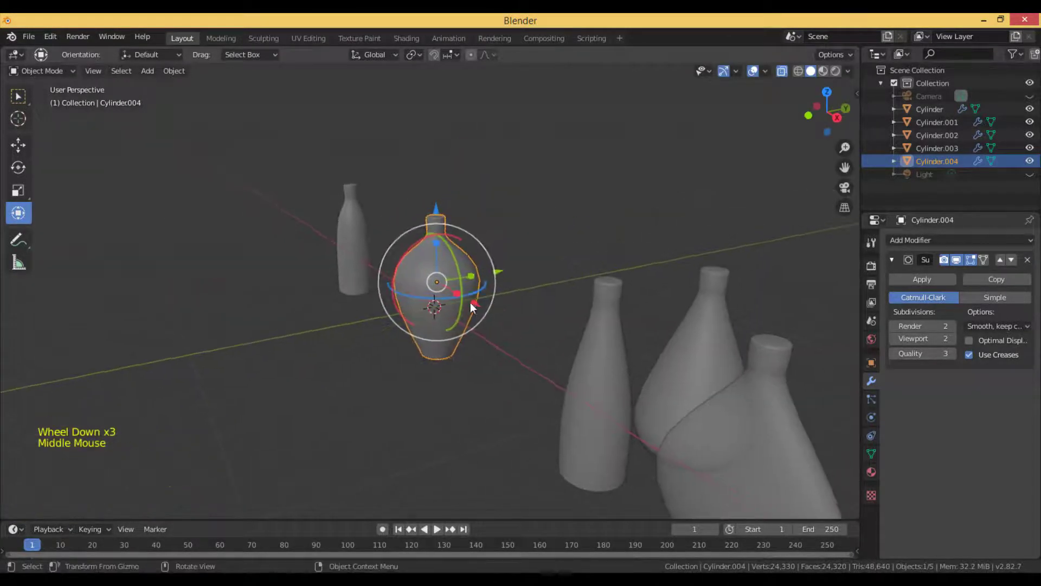
drag(474, 307, 580, 396)
drag(600, 329, 715, 304)
- Duplicate the plain slim bottle along X once more to the origin area and open that copy for mesh editing
click(351, 239)
key(shift+d)
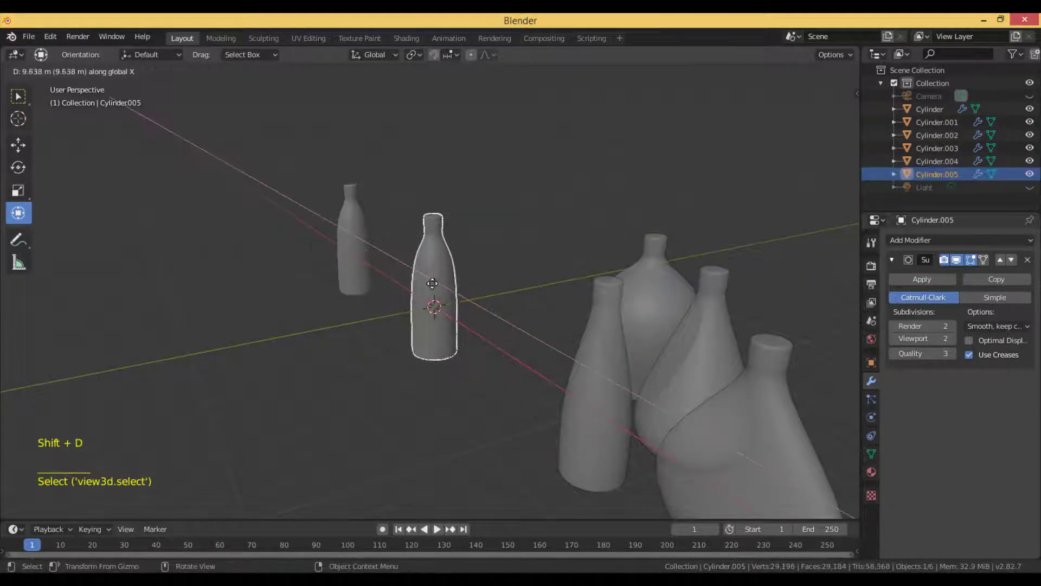
click(434, 293)
scroll(436, 294, up, 4)
key(Tab)
middle_drag(436, 293, 479, 174)
scroll(460, 292, down, 4)
scroll(536, 342, down, 2)
scroll(452, 281, up, 5)
- Lower the copy's shoulder loop to mid-body and scale all neck vertices to about 0.65, finishing in Object Mode
alt+click(430, 230)
drag(453, 166, 456, 233)
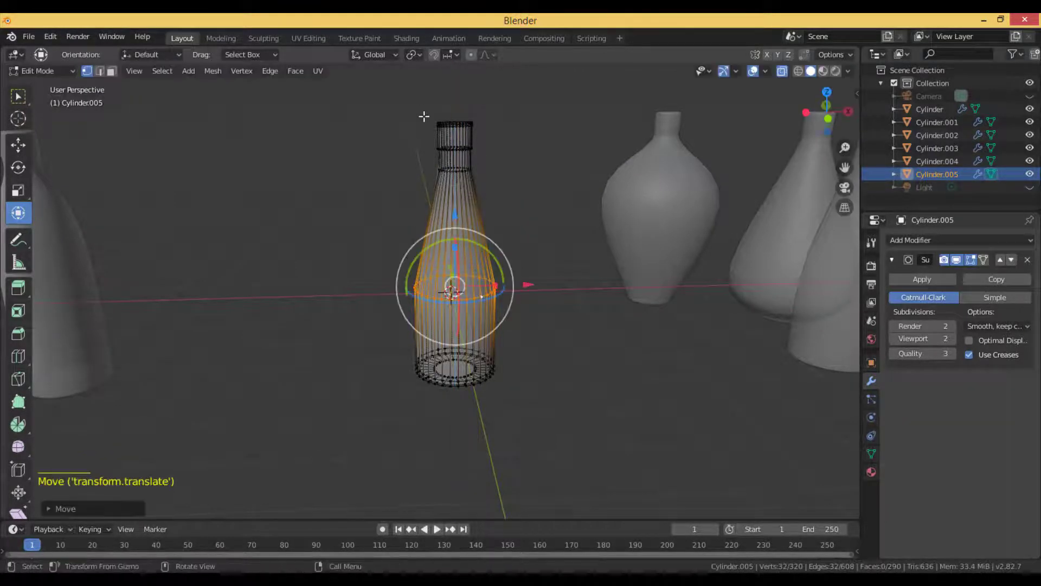
drag(417, 105, 528, 176)
key(s)
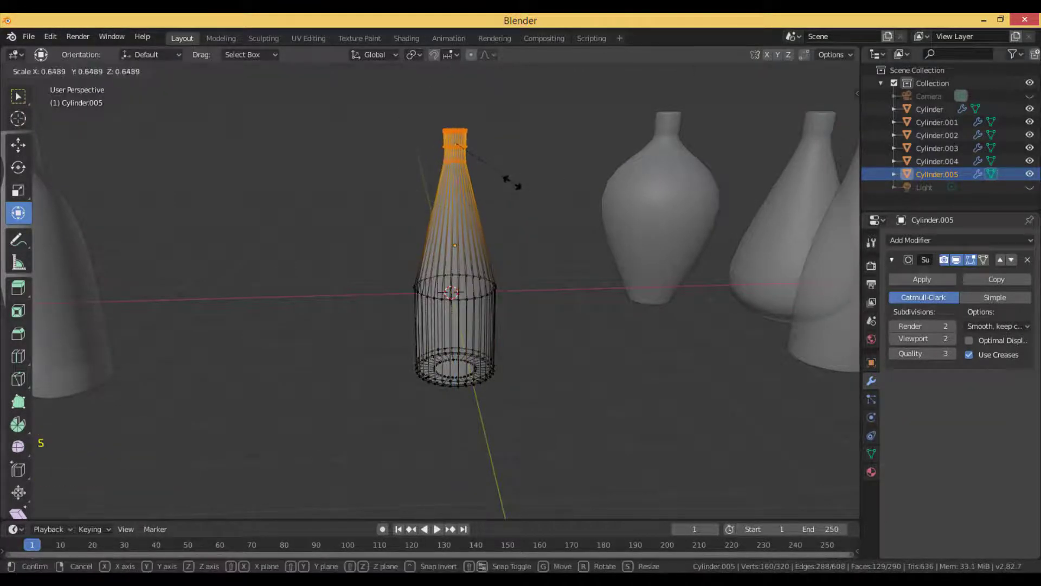
click(511, 182)
scroll(592, 314, down, 1)
key(Tab)
- Move the thin-necked bottle along positive X and bring the plain slim bottle along X to the origin
scroll(591, 316, down, 2)
middle_drag(554, 352, 577, 340)
scroll(577, 340, up, 3)
scroll(577, 340, down, 2)
drag(515, 257, 679, 274)
drag(186, 321, 466, 315)
scroll(538, 280, down, 1)
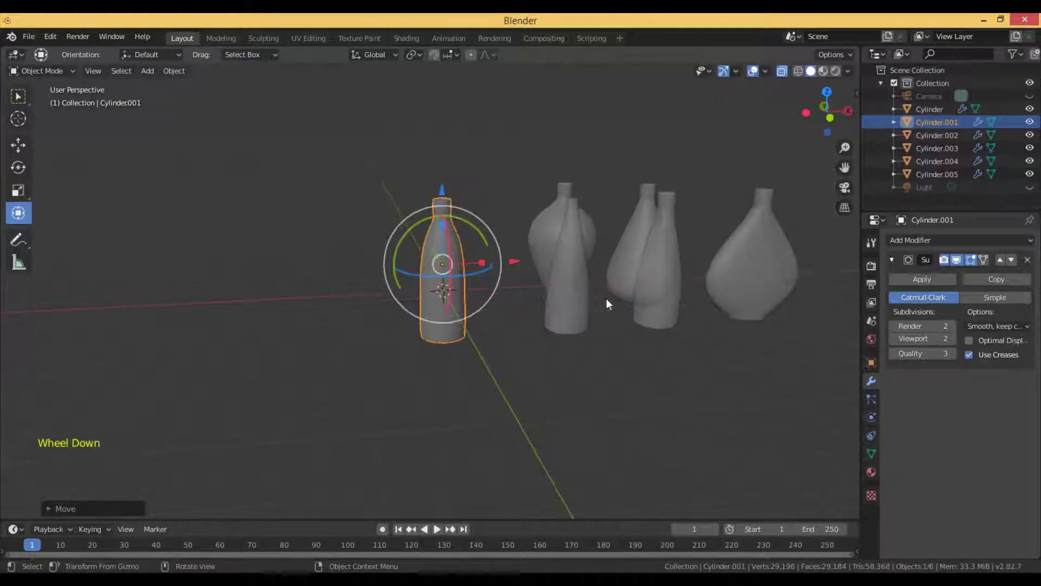
- Move the thin-necked bottle along negative X past the plain bottle, and bring the tapered bottle closer to the origin
click(610, 272)
click(610, 271)
drag(623, 256, 431, 264)
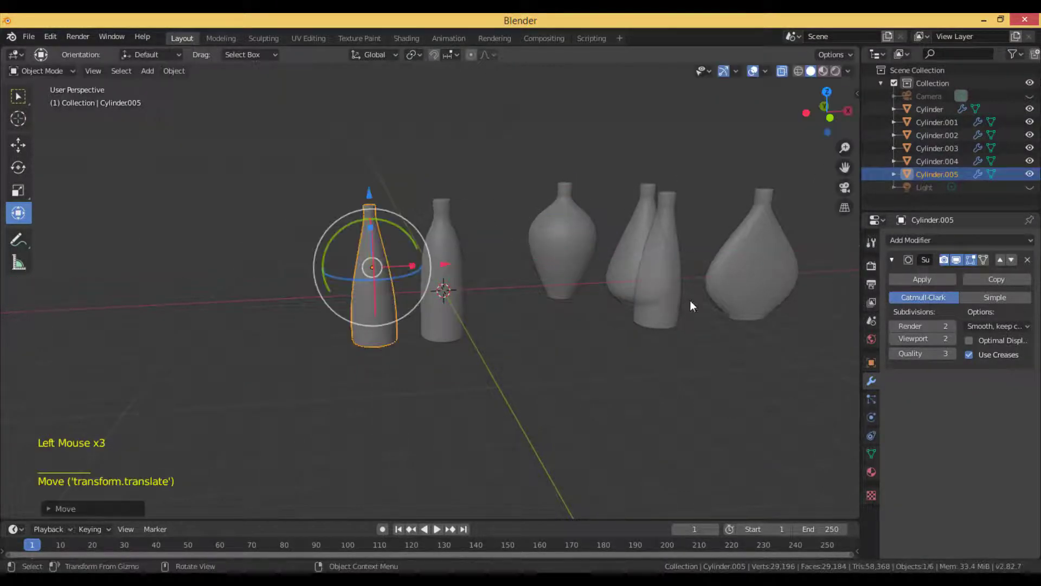
click(670, 297)
drag(707, 259, 581, 271)
- Move the vase-shaped and pear-shaped bottles along negative X so they stand behind the front row
click(578, 260)
drag(632, 235, 414, 247)
click(648, 267)
drag(712, 237, 528, 239)
- Move the wide flattened bottle along negative X toward the group and push it back along Y into the rear row
click(802, 271)
click(802, 271)
drag(811, 269, 604, 311)
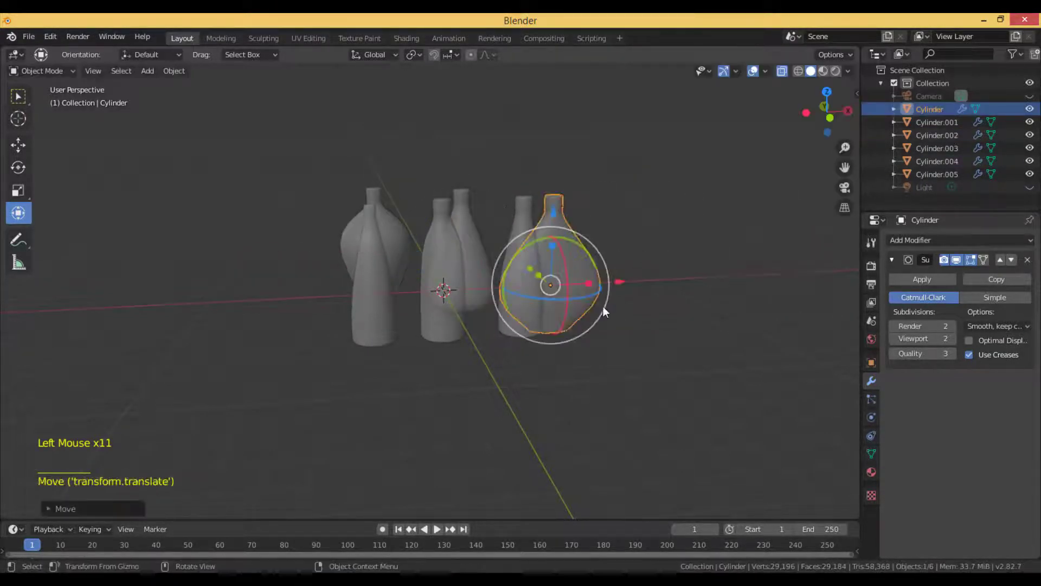
drag(531, 277, 515, 234)
drag(597, 262, 611, 260)
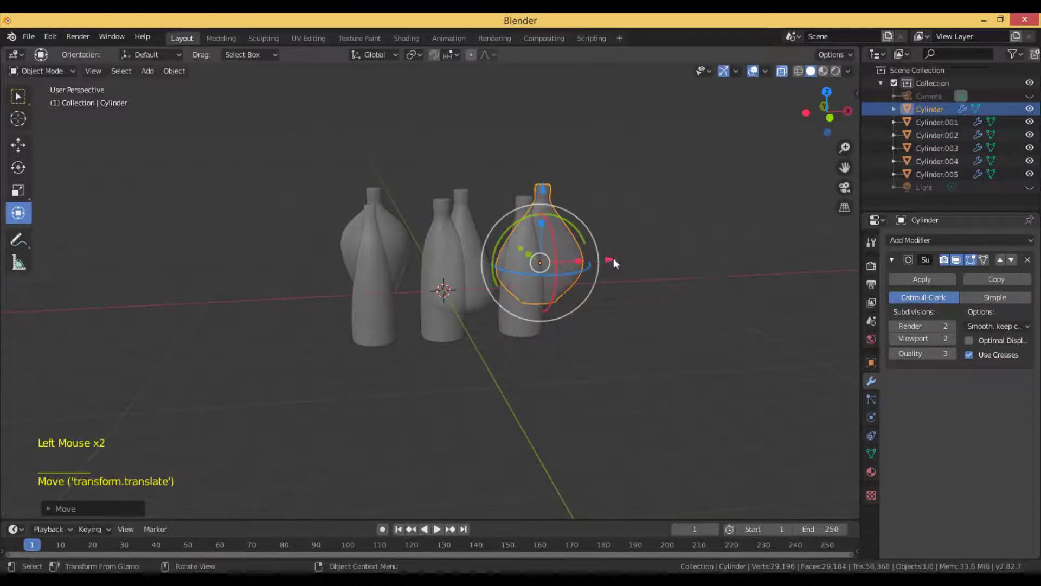
- Align the camera to a distant view of the whole bottle group and turn on Lock Camera to View
mouse_move(467, 324)
middle_down()
mouse_move(451, 338)
mouse_move(445, 330)
mouse_move(465, 340)
middle_up()
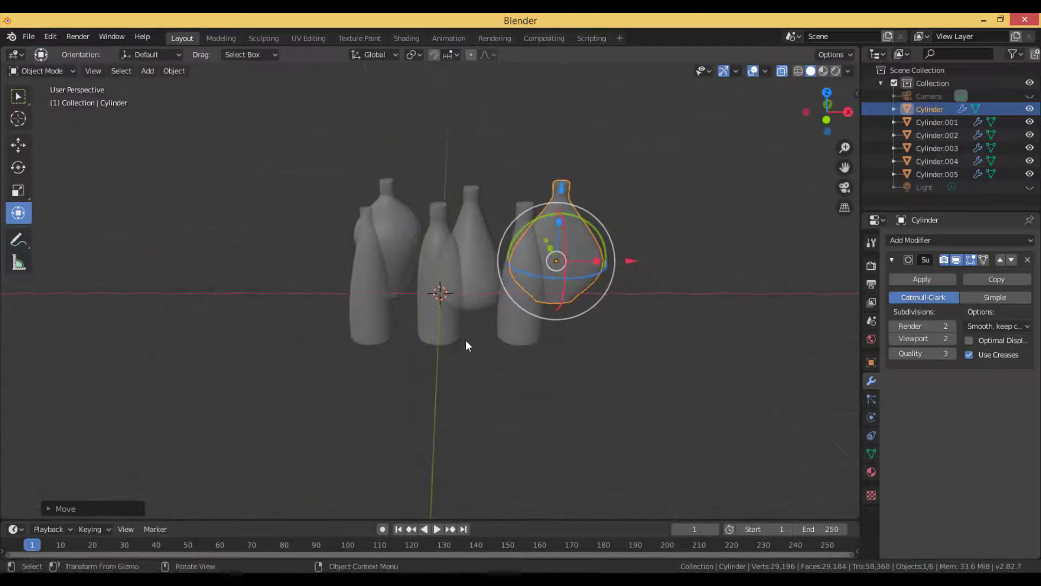
key(KP_0)
scroll(466, 344, down, 5)
middle_drag(530, 349, 462, 411)
scroll(508, 381, down, 3)
key(ctrl+alt+KP_0)
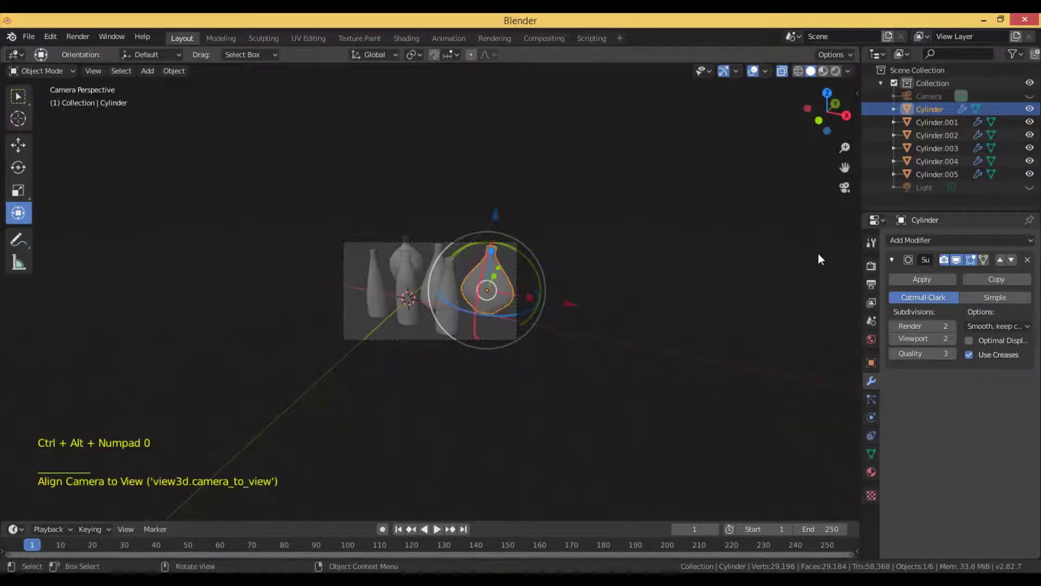
key(n)
click(848, 152)
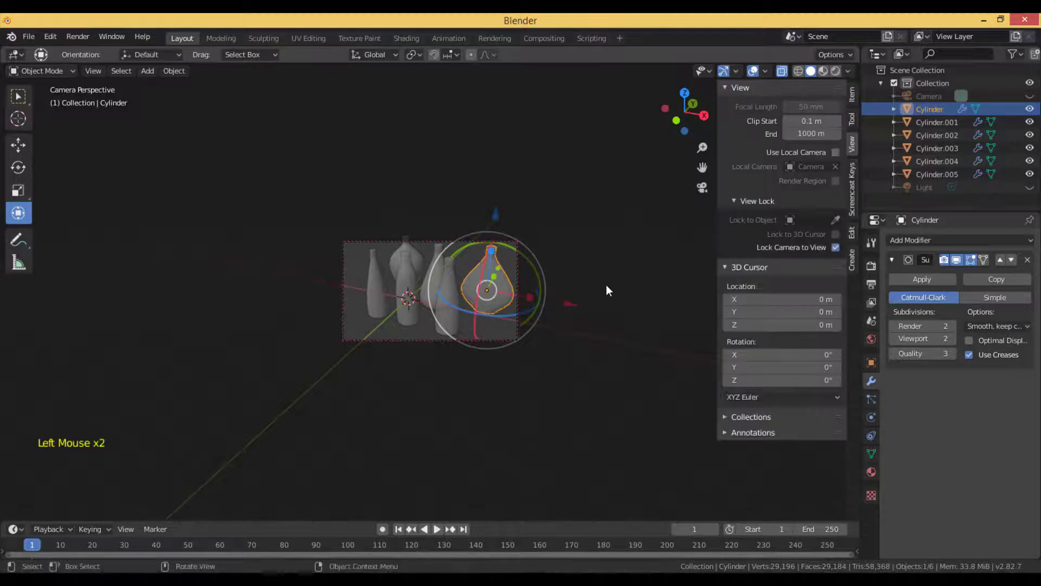
- Pull the locked camera back so the whole bottle group sits inside the frame with a margin, and hide the sidebar
scroll(584, 294, up, 2)
scroll(585, 294, down, 4)
mouse_move(454, 384)
shift+middle_down()
mouse_move(460, 374)
mouse_move(436, 381)
mouse_move(450, 380)
shift+middle_up()
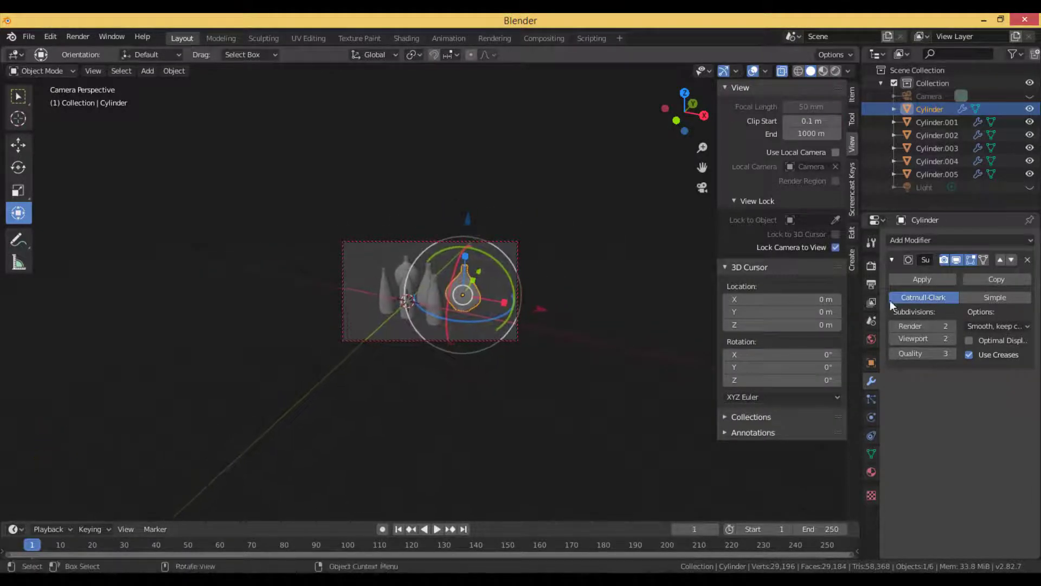
key(n)
scroll(596, 320, up, 4)
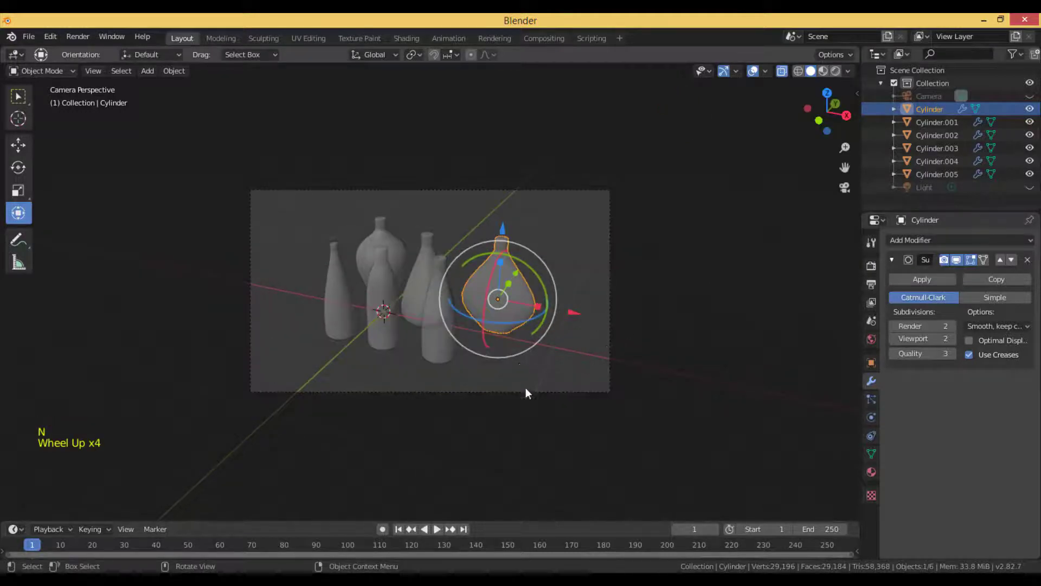
- Add a plane mesh at the origin and scale it up well beyond the bottle group as a floor
scroll(489, 381, up, 1)
middle_drag(490, 380, 490, 369)
key(shift+a)
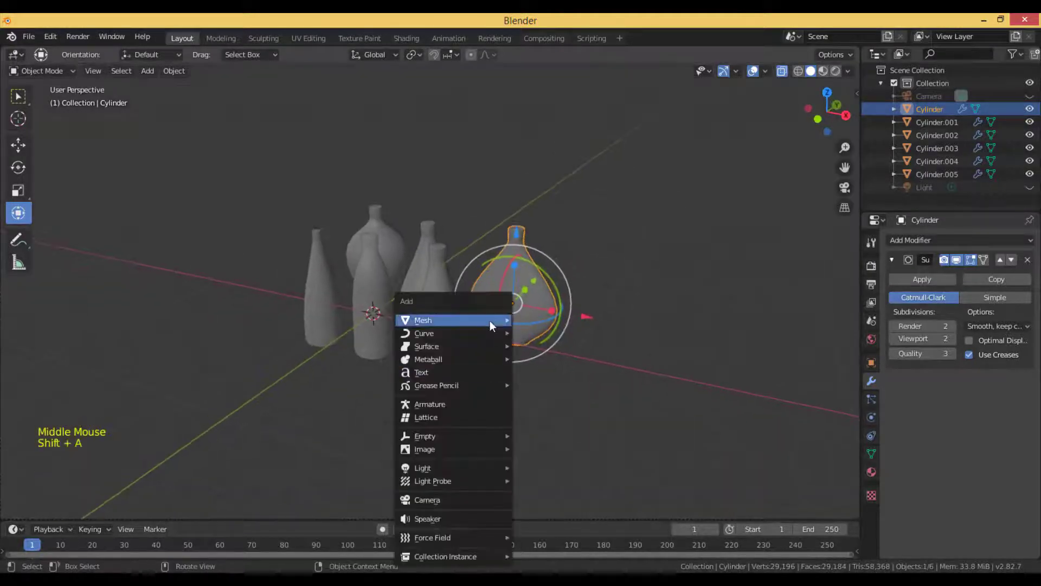
click(556, 321)
key(s)
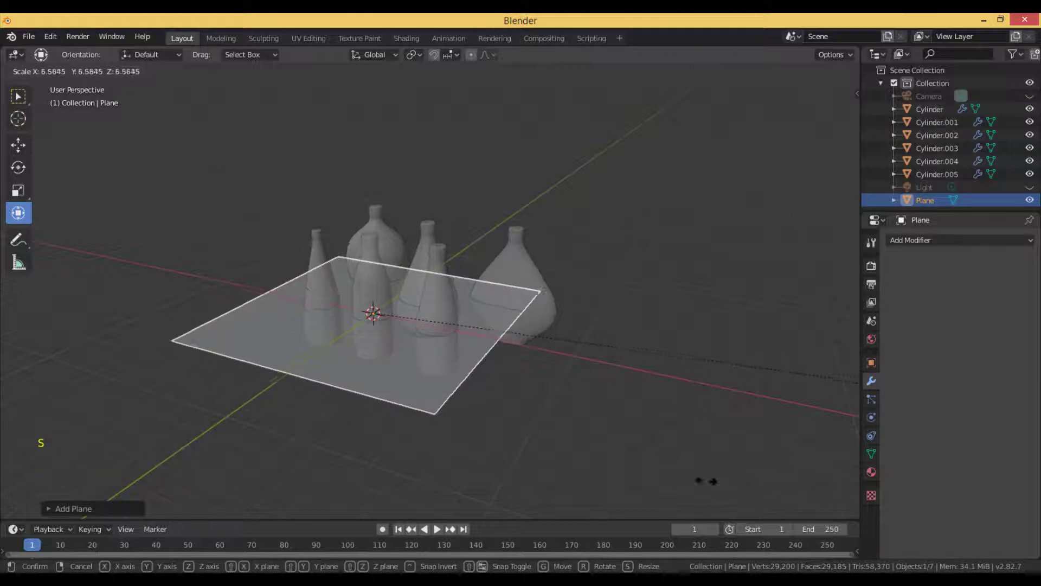
click(402, 249)
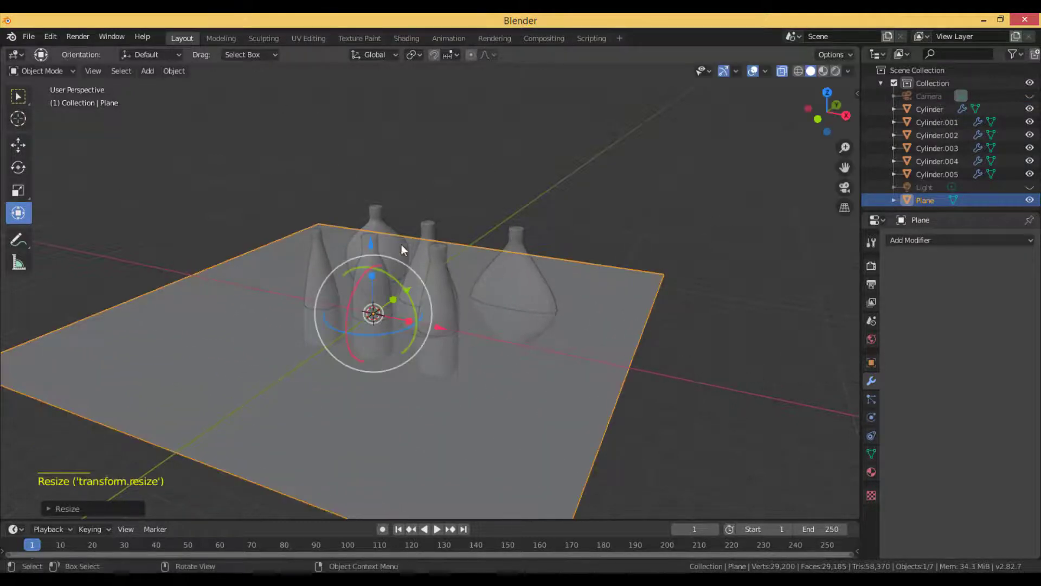
- Lower the floor plane along Z to the bottles' bases and enlarge it to extend far past the group
drag(371, 244, 389, 278)
key(KP_1)
middle_drag(390, 278, 461, 251)
key(KP_0)
scroll(476, 220, down, 2)
click(679, 300)
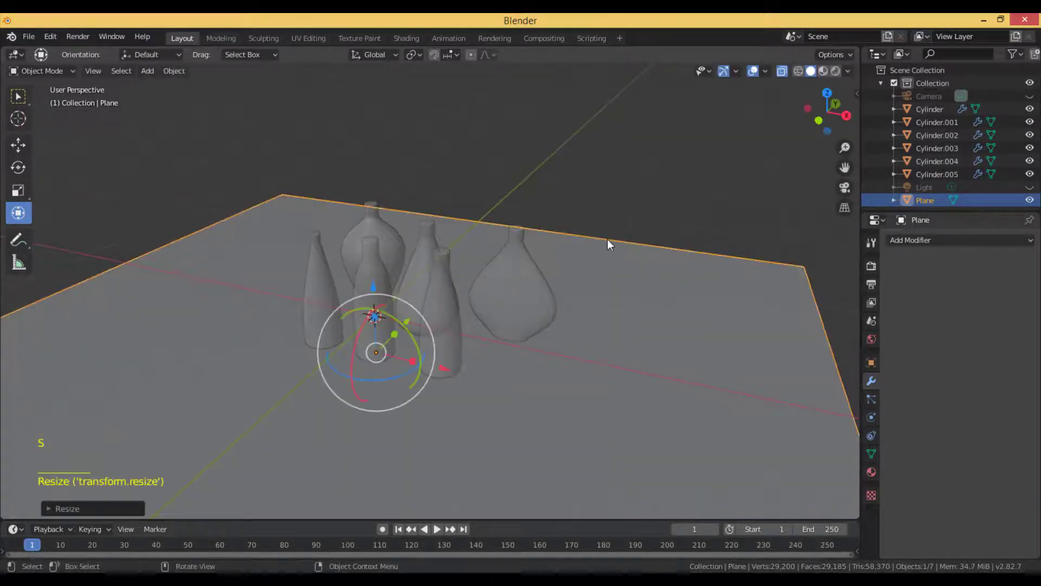
- Extrude the plane's two edges meeting at the far back corner upward along Z to form two walls
key(Tab)
click(313, 206)
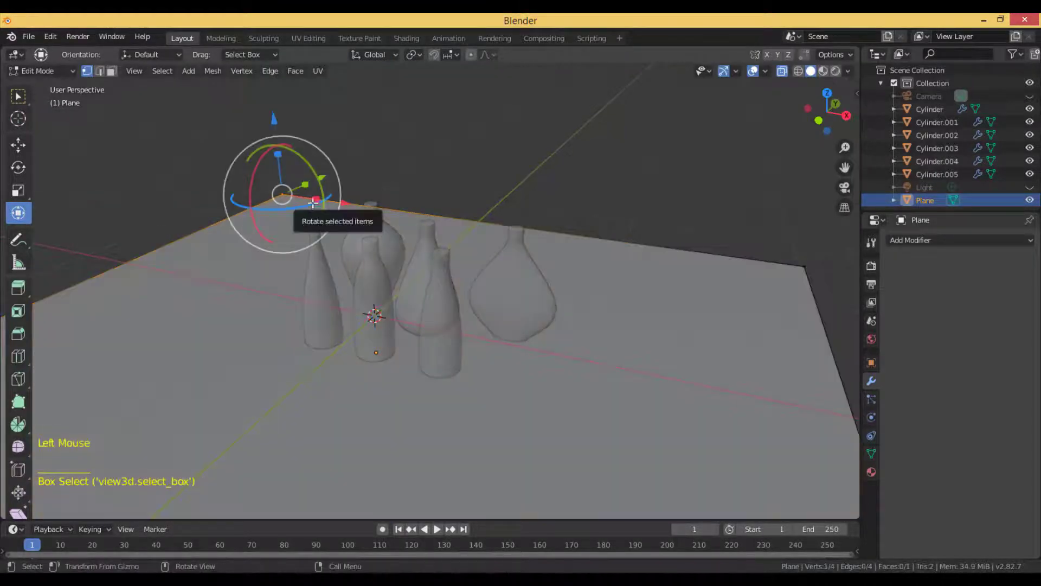
key(2)
drag(254, 163, 319, 206)
key(e)
key(z)
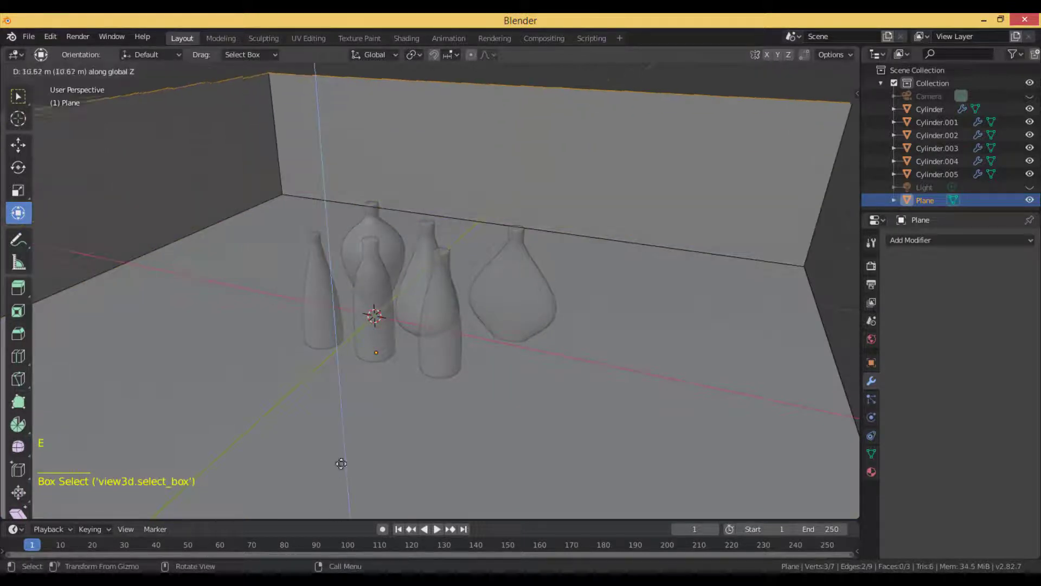
click(357, 366)
- Bevel the edges where floor and walls meet, including the vertical wall corner, with 3 segments, and return to Object Mode
drag(258, 163, 341, 219)
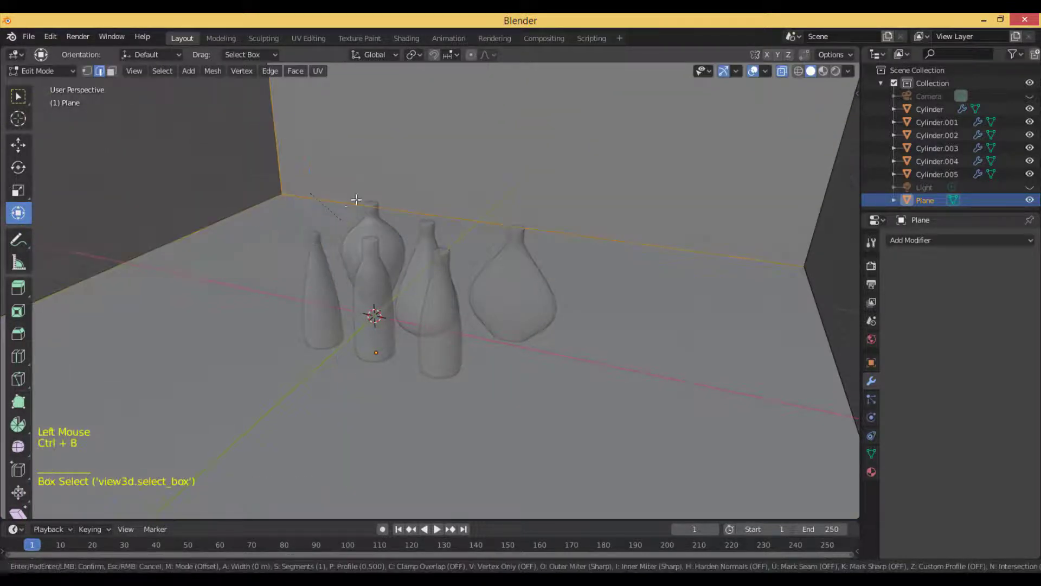
key(a)
key(ctrl+b)
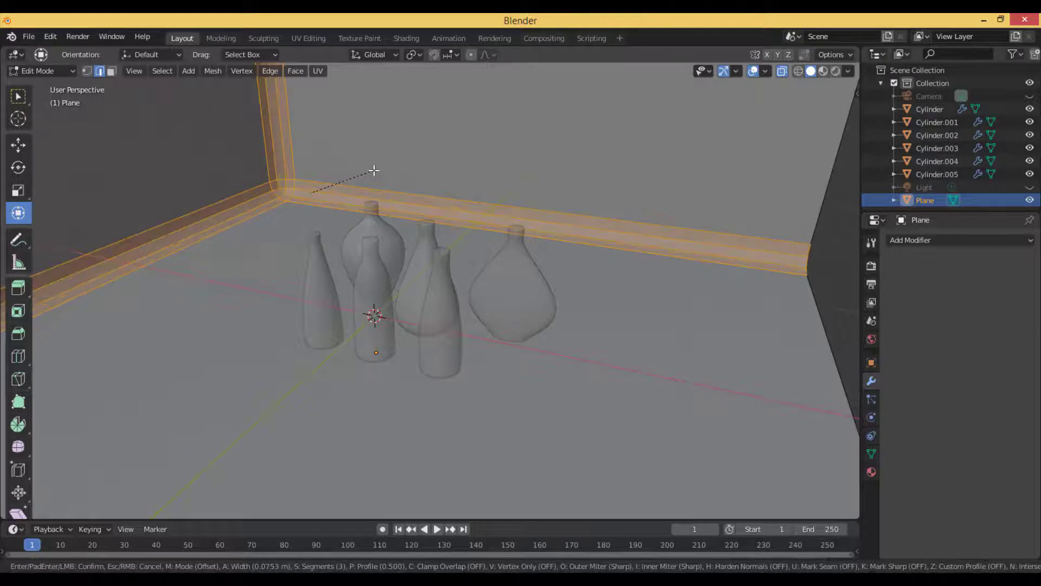
click(373, 170)
click(521, 391)
key(Tab)
- Give the floor-and-walls backdrop a new material with a grey base color, value about 0.587
click(492, 435)
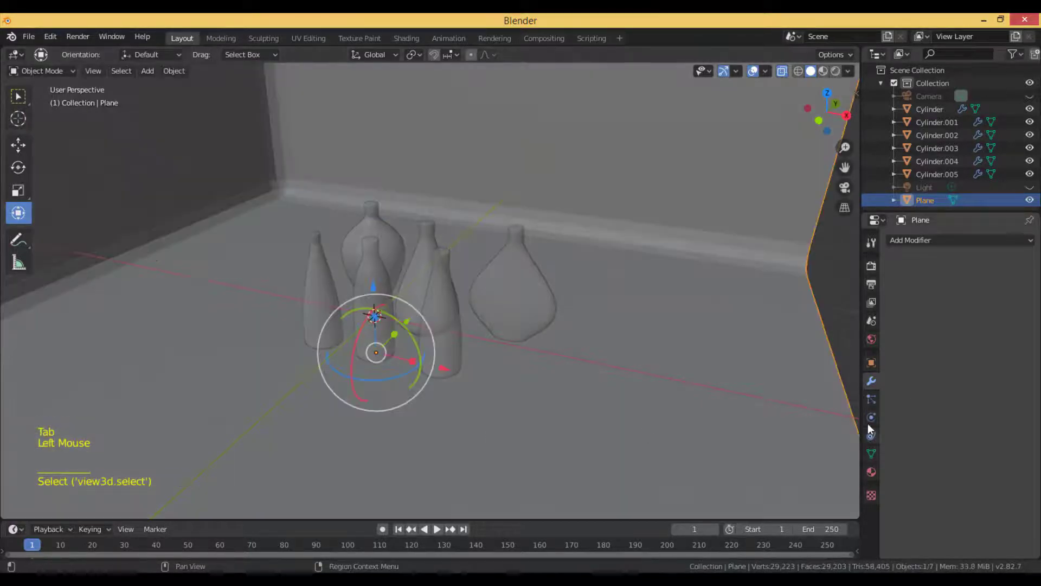
click(871, 472)
click(955, 295)
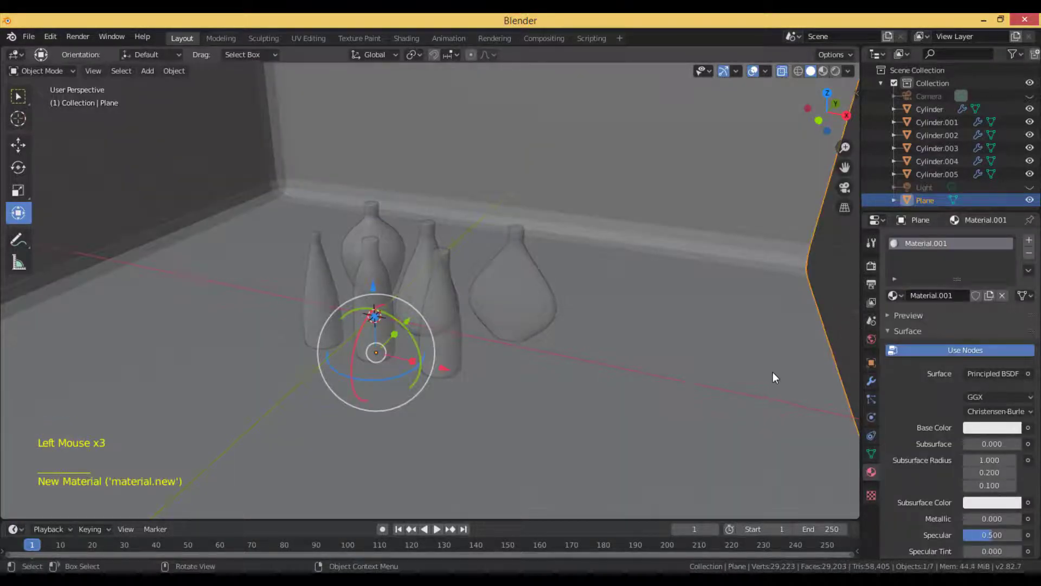
click(992, 427)
drag(1012, 266, 1011, 280)
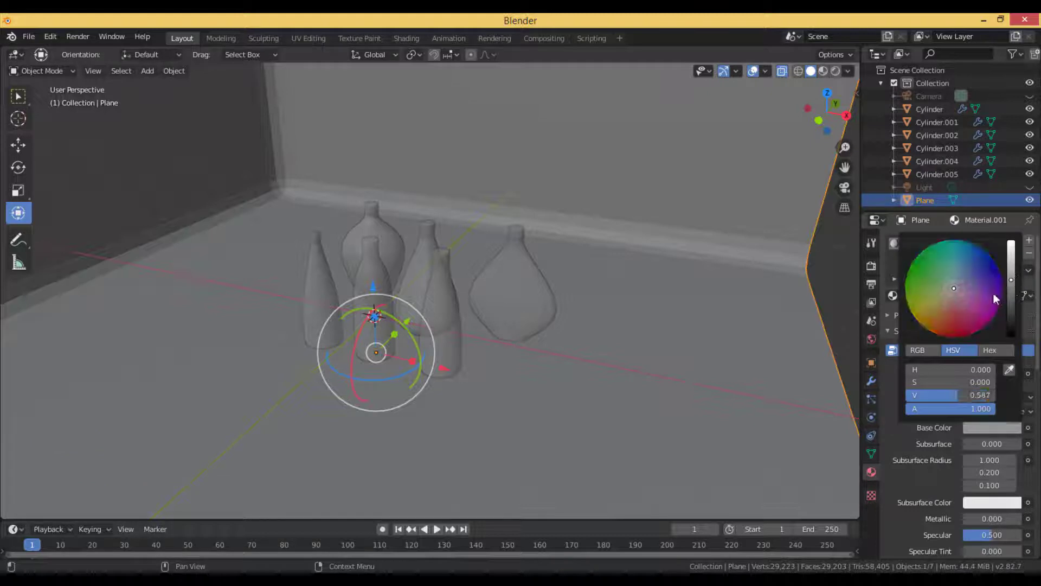
- Give the thin-necked bottle a new material with Metallic 1.000 and switch the viewport to Material Preview shading
click(319, 293)
click(319, 292)
click(961, 295)
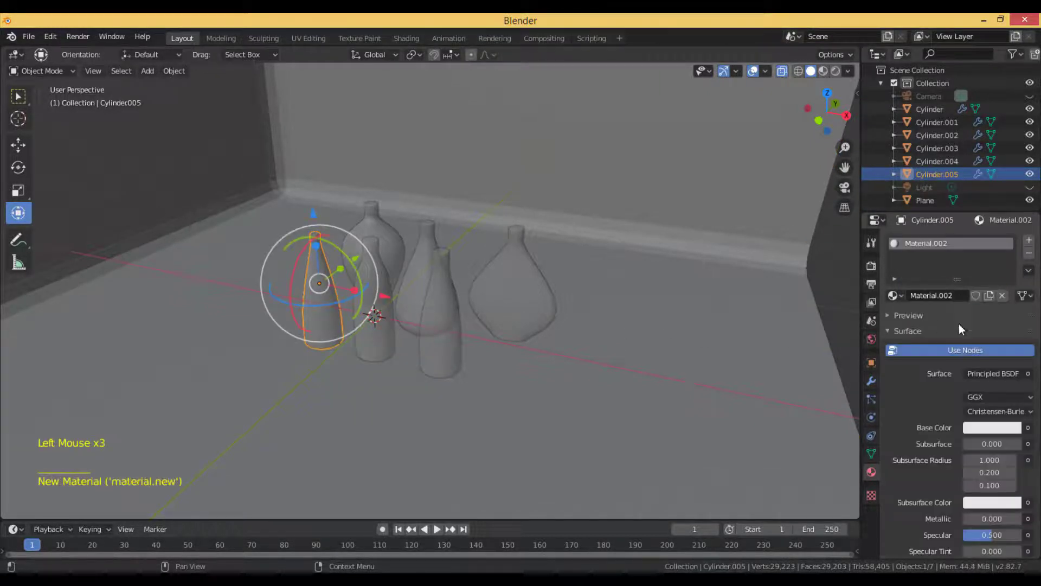
click(822, 70)
scroll(607, 312, up, 2)
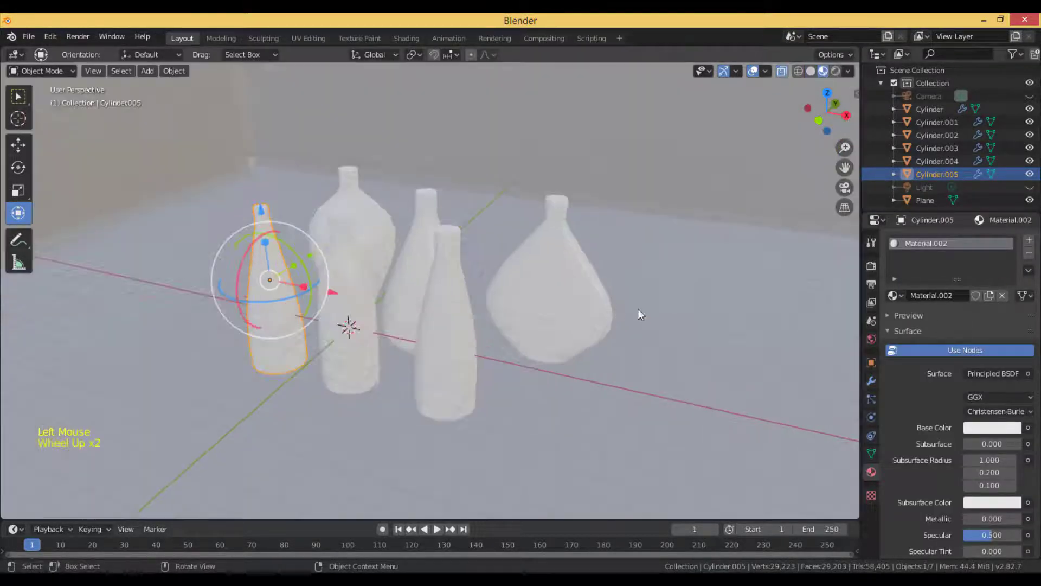
scroll(968, 501, down, 1)
drag(968, 493, 1021, 492)
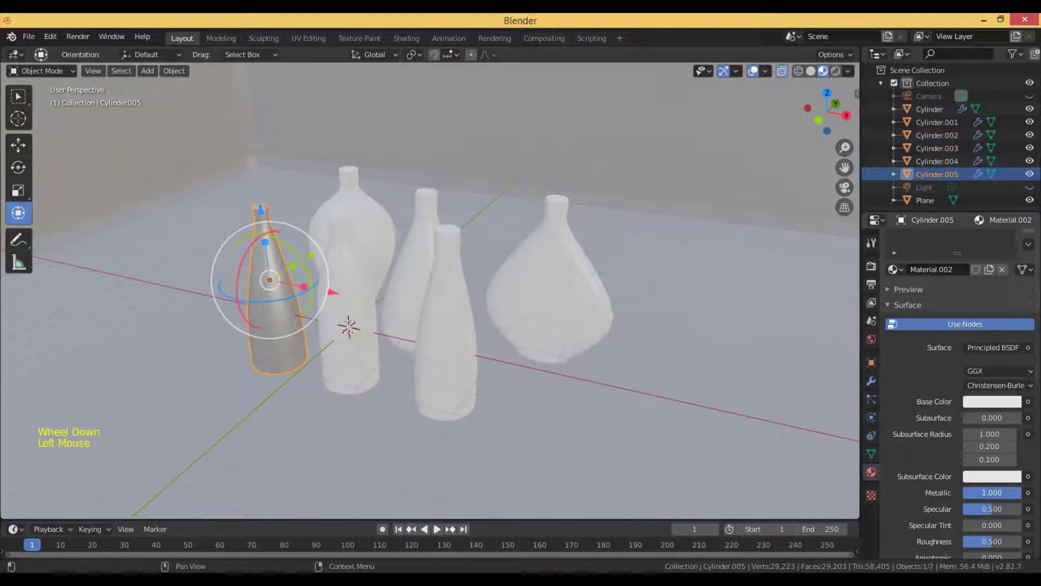
- Give the plain bottle at the origin a new material with an orange base color
click(365, 367)
click(958, 294)
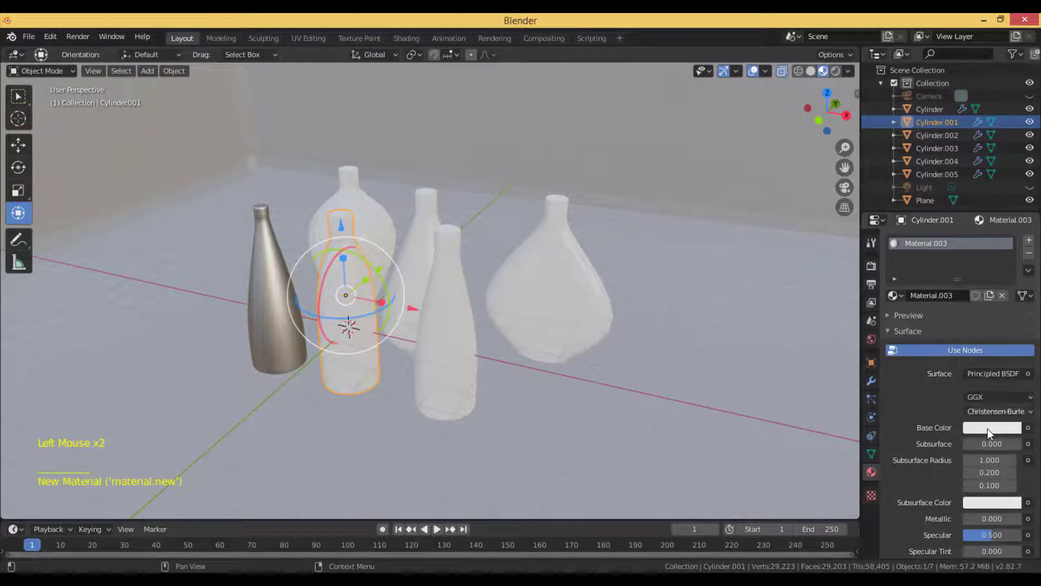
click(987, 428)
click(992, 255)
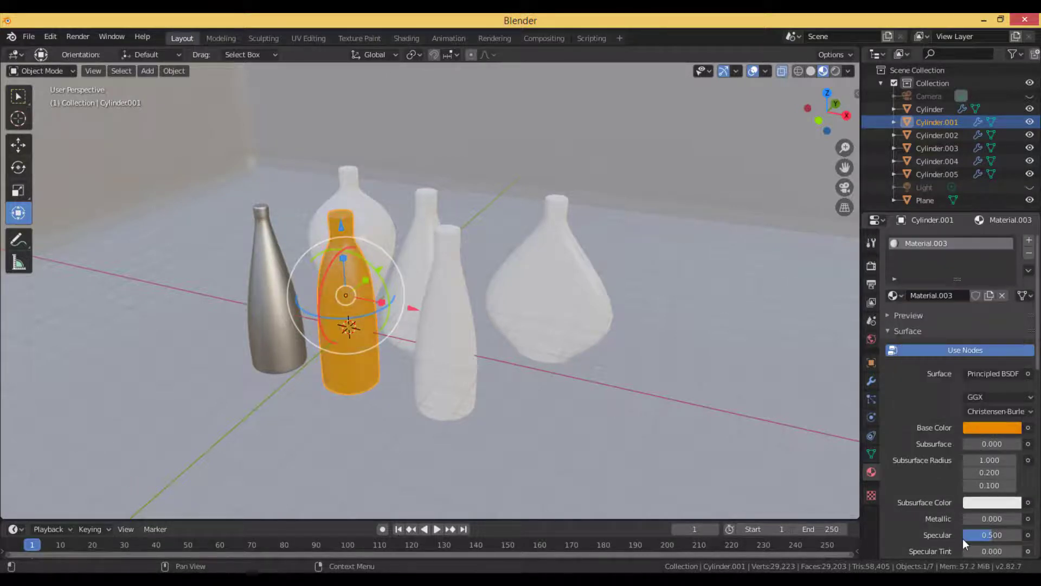
- Set the orange bottle material's Metallic to about 0.728 and Roughness to about 0.217
scroll(967, 518, down, 2)
click(967, 466)
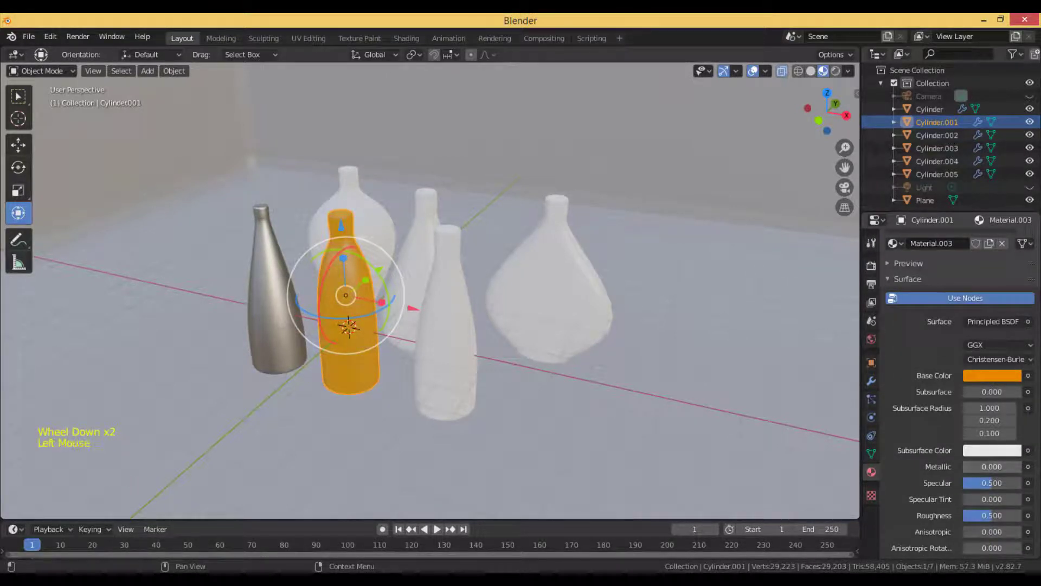
drag(967, 467, 984, 466)
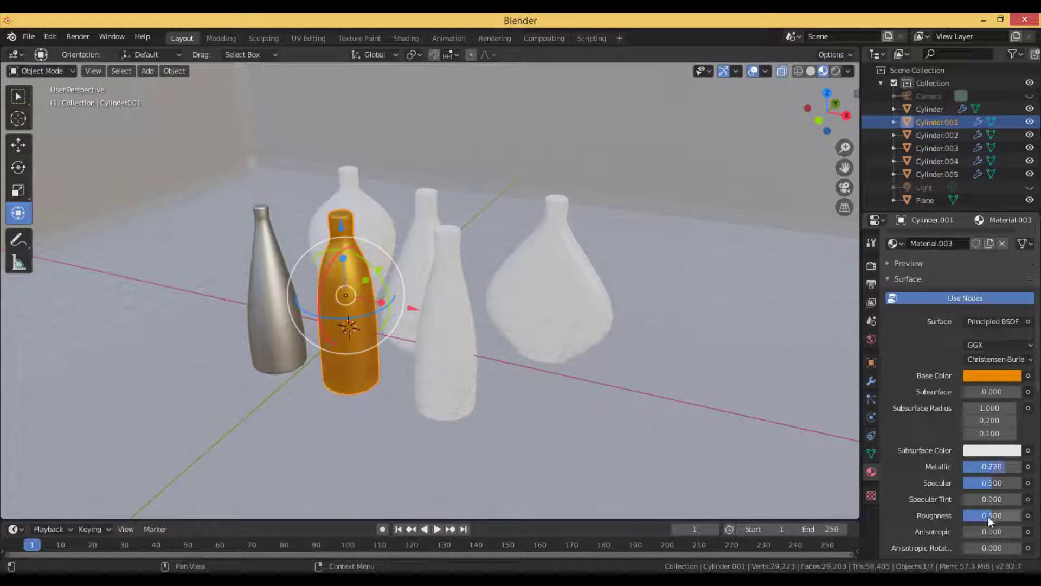
drag(988, 516, 971, 516)
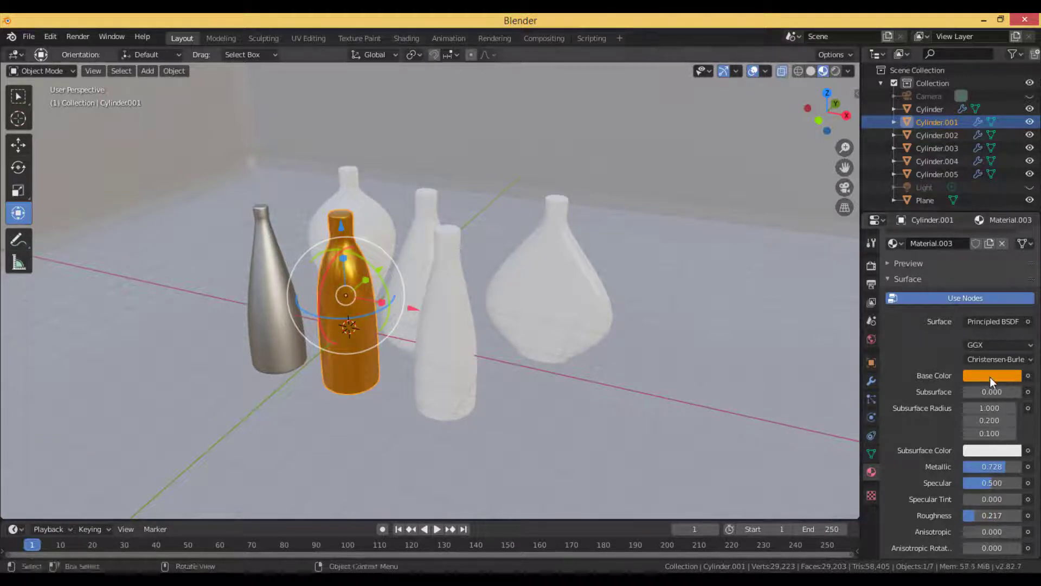
- Give the tapered front bottle a new material with a saturated blue base color, hue about 0.567
click(448, 365)
click(965, 296)
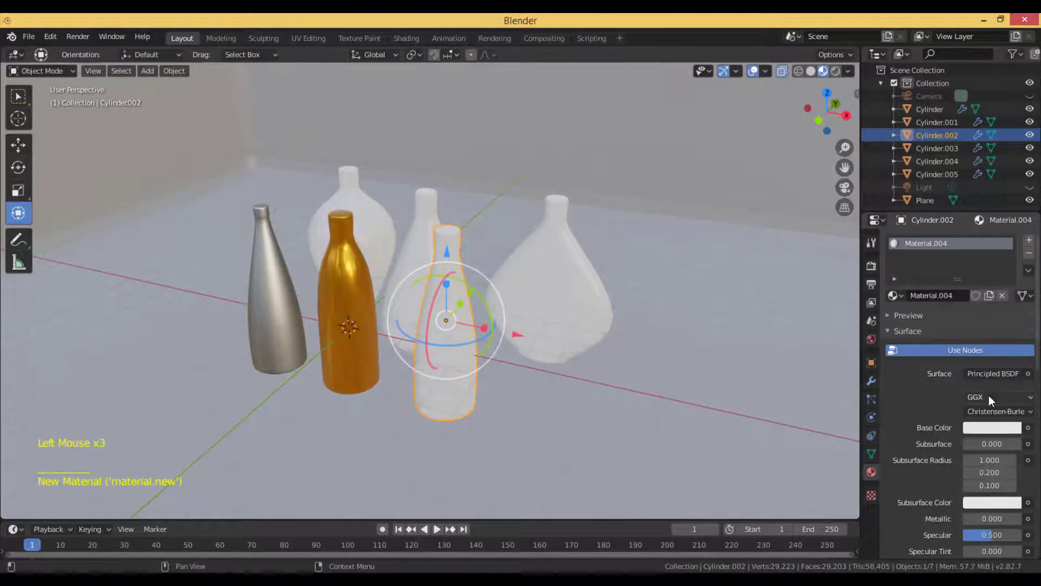
click(980, 428)
click(970, 252)
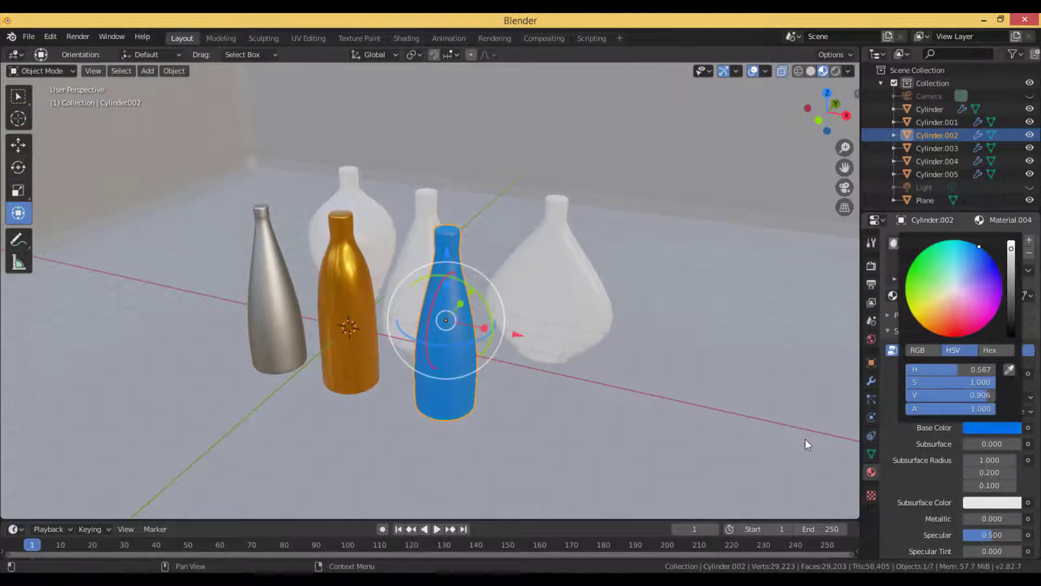
- Raise the blue bottle material's Roughness to about 0.772 and increase its Metallic value
scroll(945, 501, down, 2)
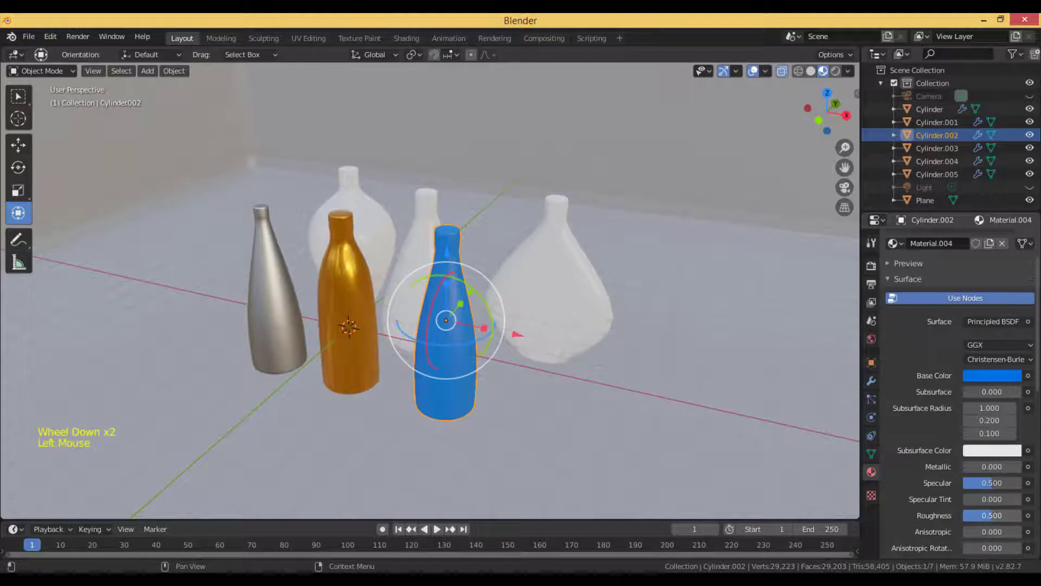
drag(989, 515, 1007, 516)
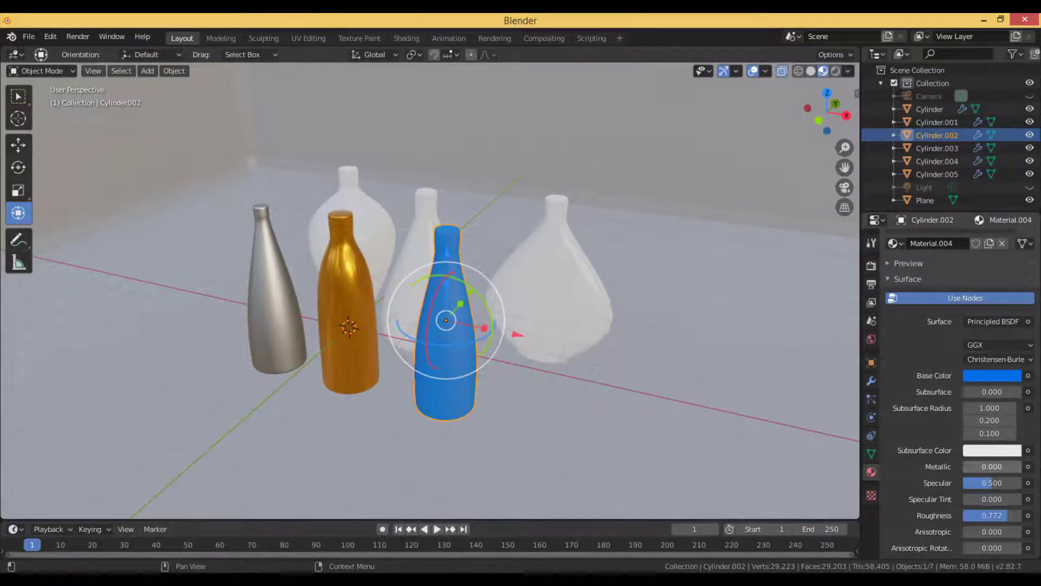
drag(971, 466, 985, 466)
- Give the wide flattened bottle a new material with a green base color
click(557, 310)
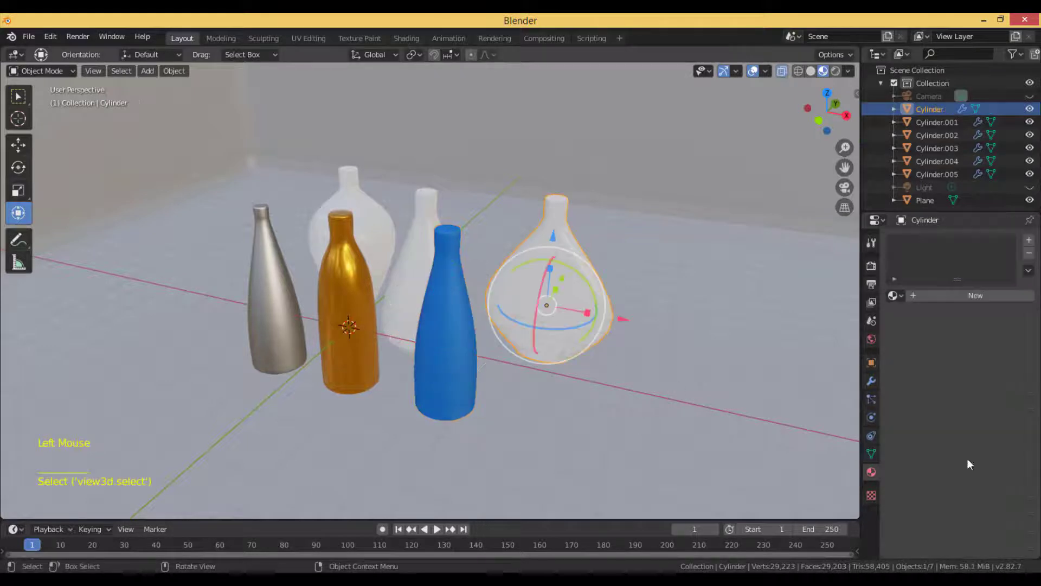
click(949, 296)
click(978, 427)
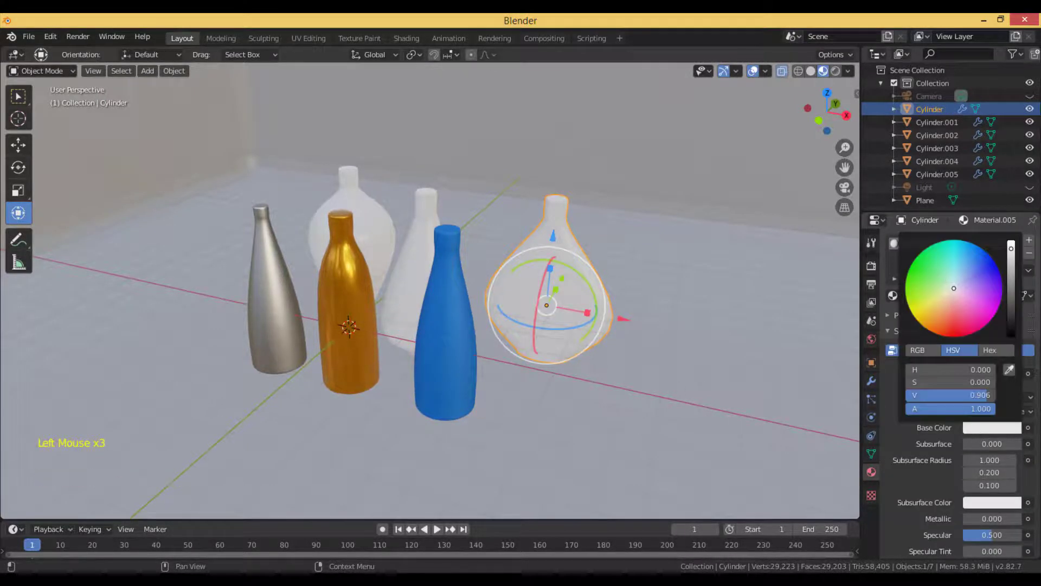
click(978, 285)
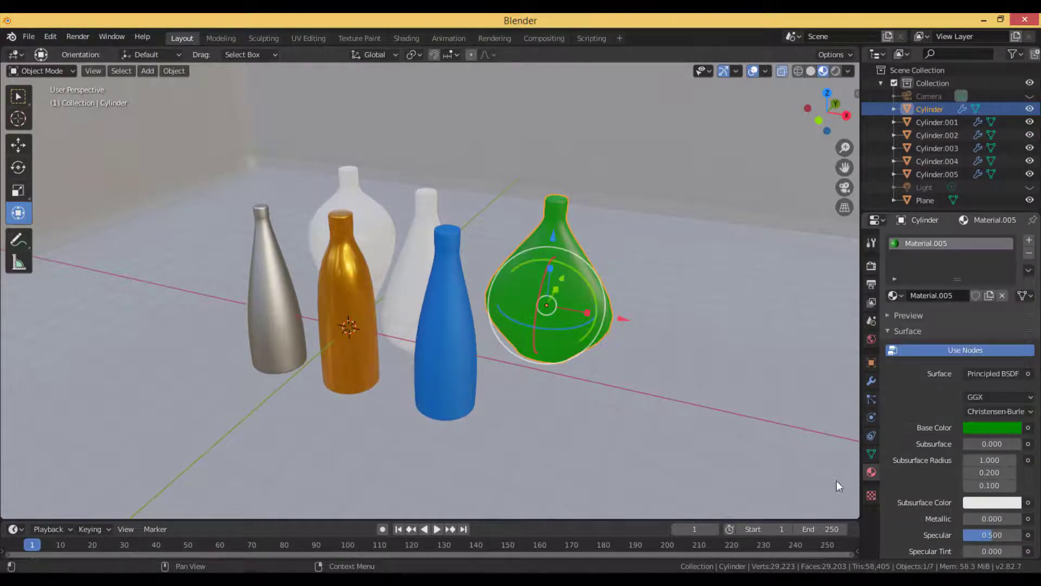
- Give the pear-shaped bottle behind the blue one a new material with a magenta base color
click(406, 282)
click(959, 296)
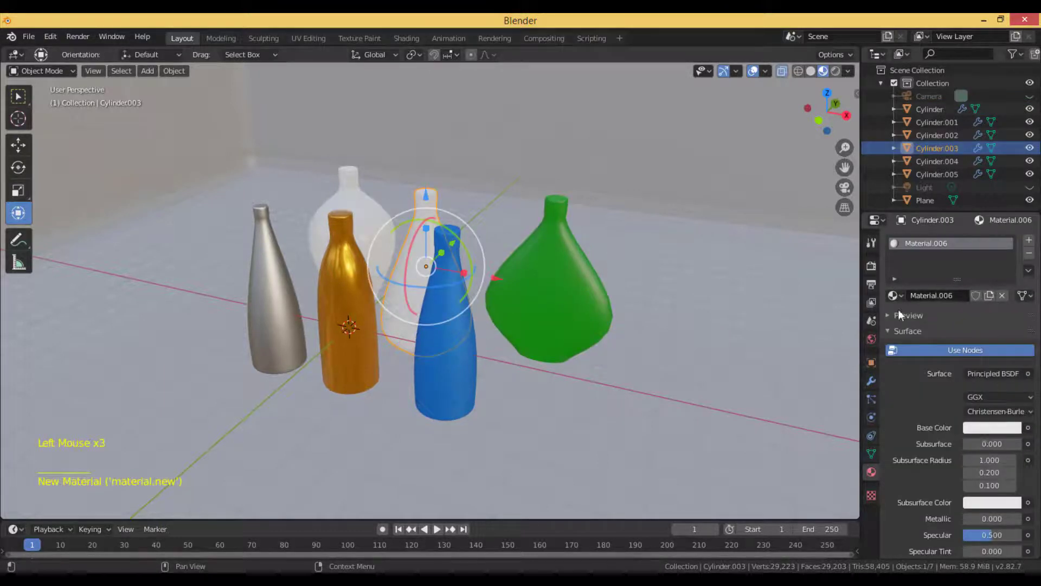
click(986, 428)
click(997, 312)
- Set the magenta bottle material's Metallic to 1.000, Transmission to 1.000 and Roughness to 0.000
scroll(916, 491, down, 2)
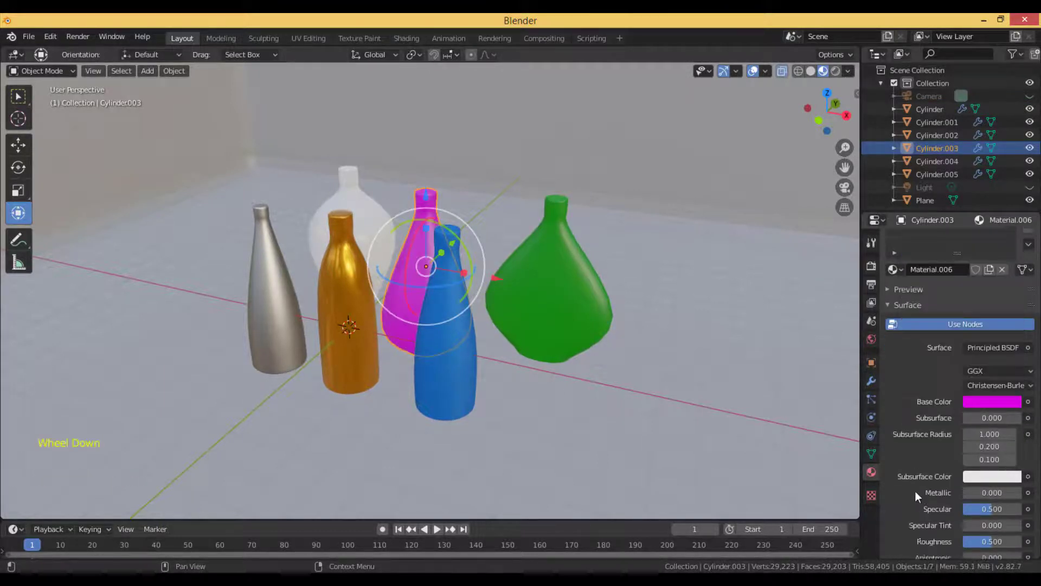
drag(974, 440, 1021, 440)
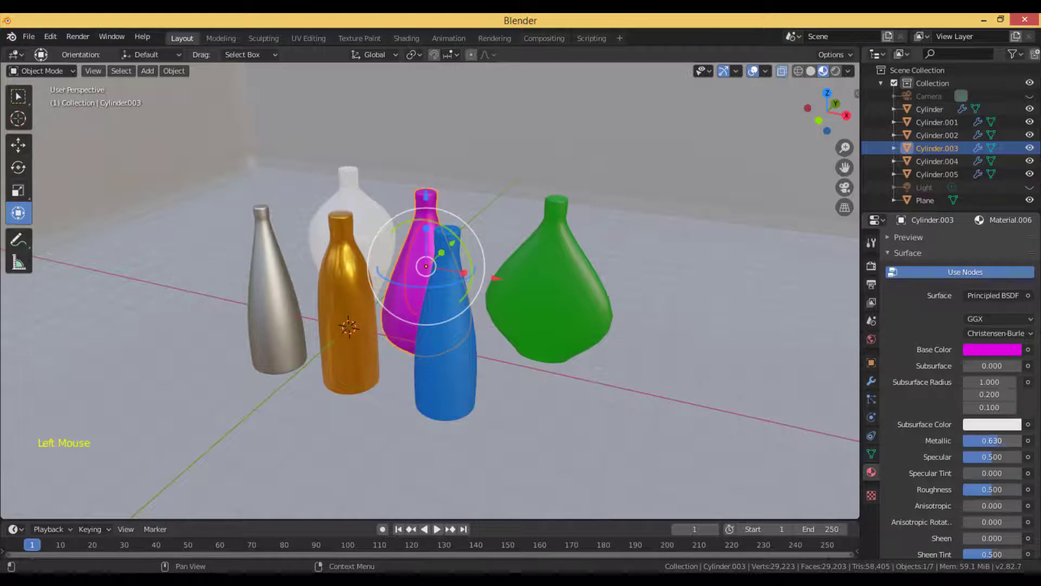
scroll(927, 461, down, 6)
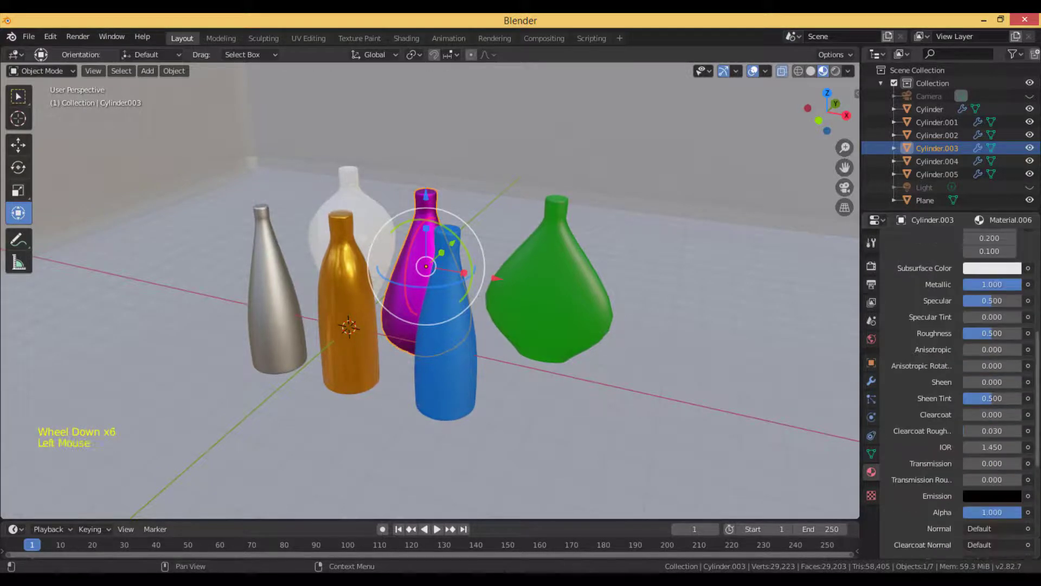
click(1019, 464)
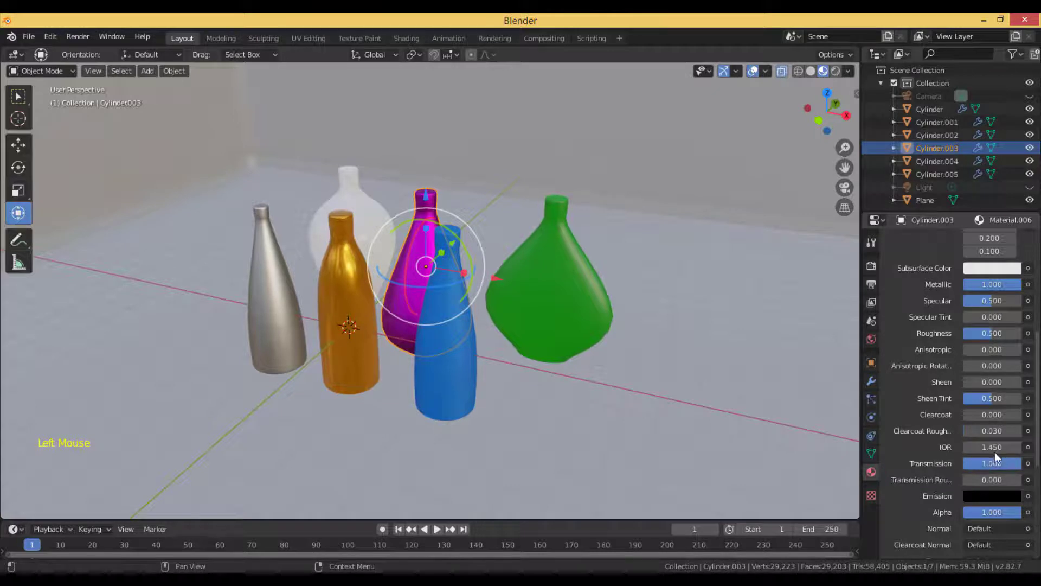
click(982, 333)
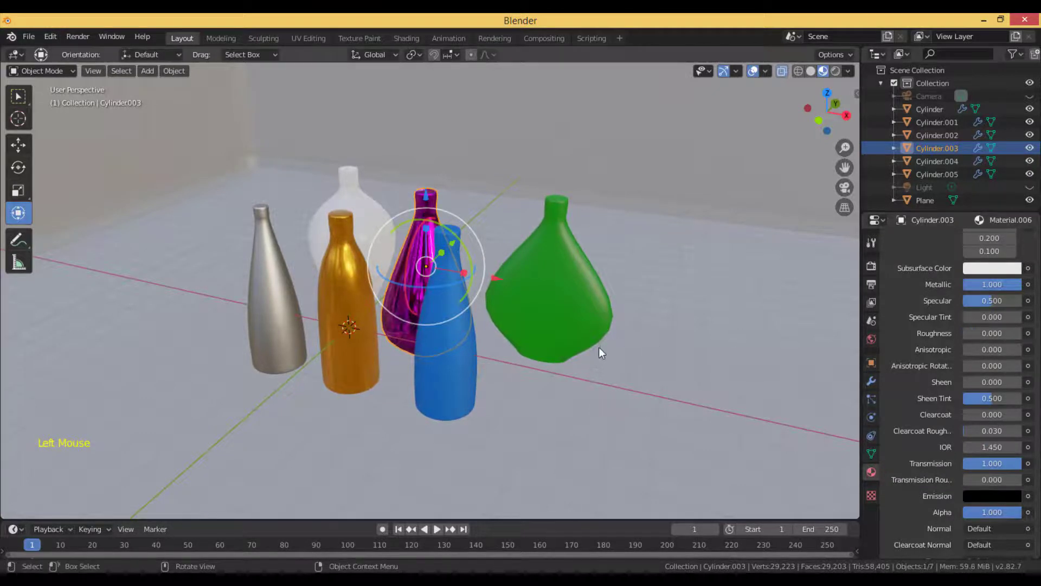
- Give the round-bodied bottle behind the gold one a new material with a red base color
scroll(553, 343, up, 1)
click(363, 208)
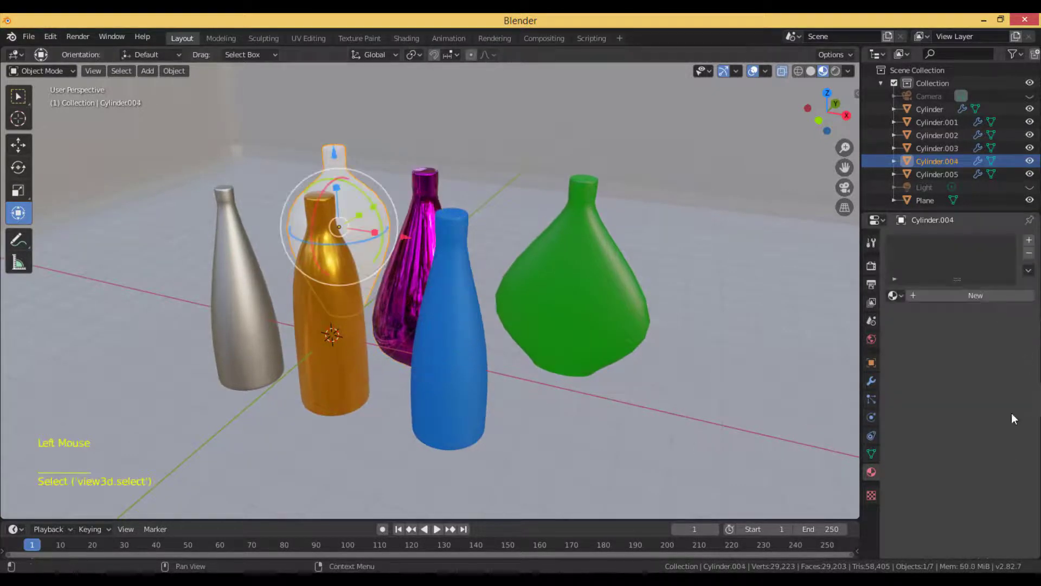
click(976, 295)
click(992, 427)
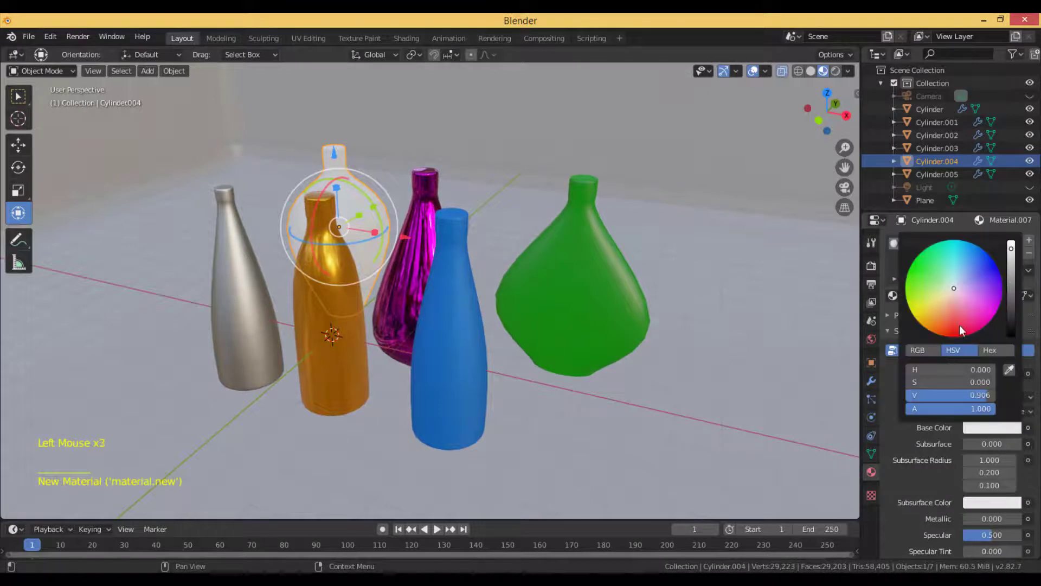
click(997, 268)
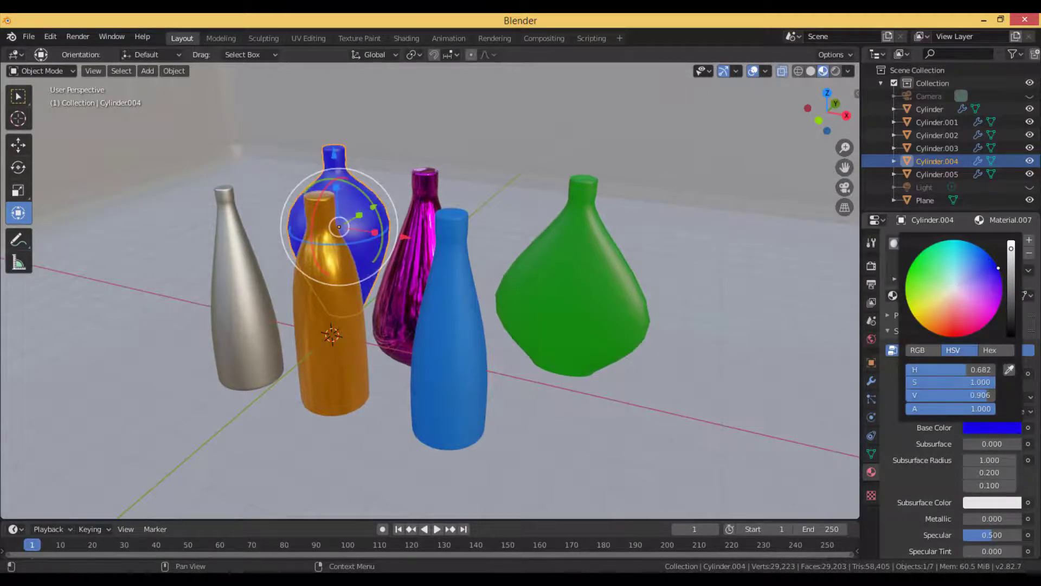
click(1002, 294)
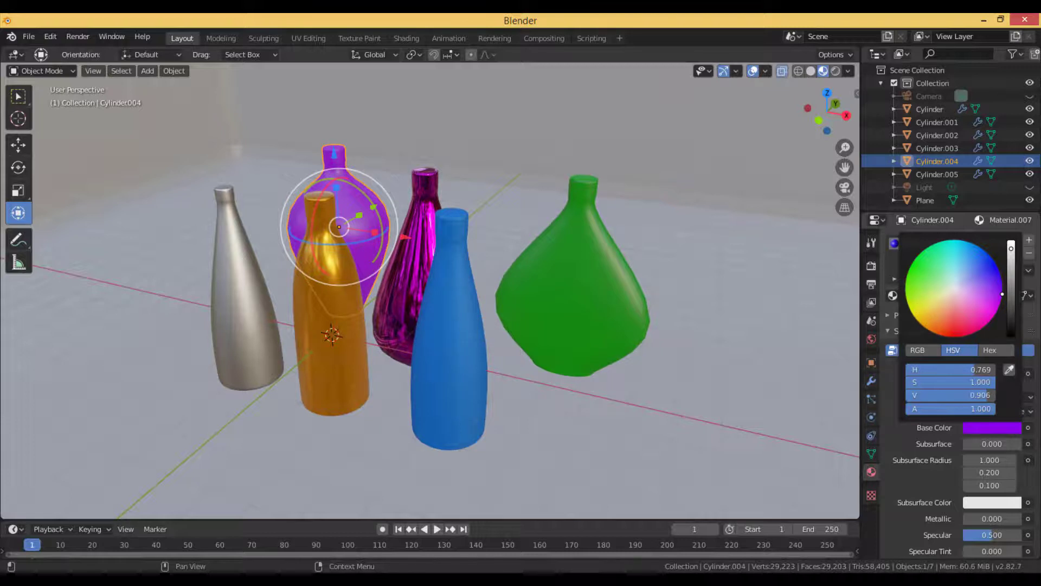
mouse_move(926, 313)
mouse_down()
mouse_move(923, 306)
mouse_move(953, 337)
mouse_up()
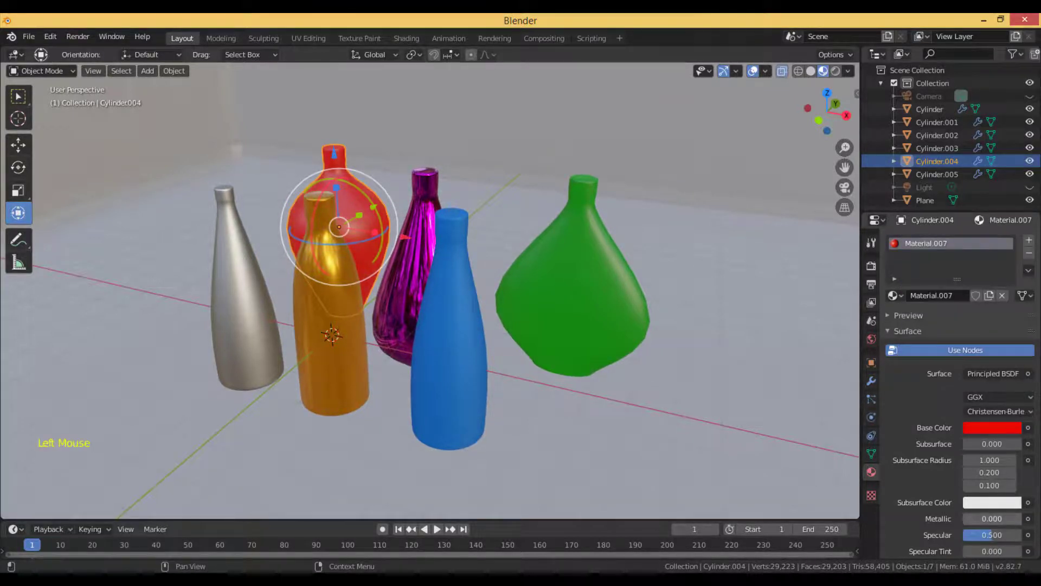
- Set the red bottle material's Metallic to 1.000, Roughness to 1.000 and Transmission to 0.5
drag(969, 519, 1019, 489)
scroll(1014, 522, down, 3)
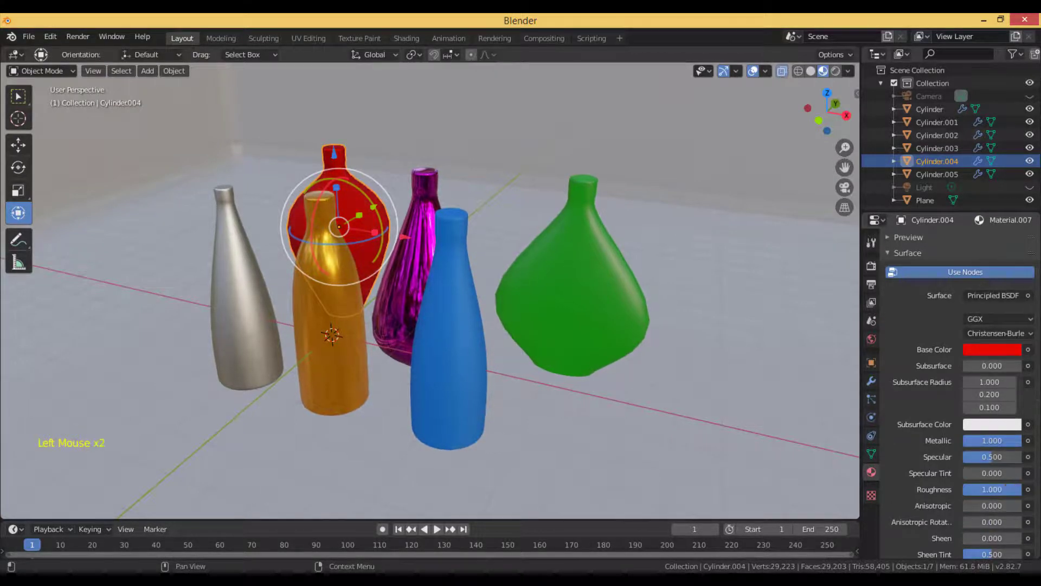
scroll(984, 528, down, 3)
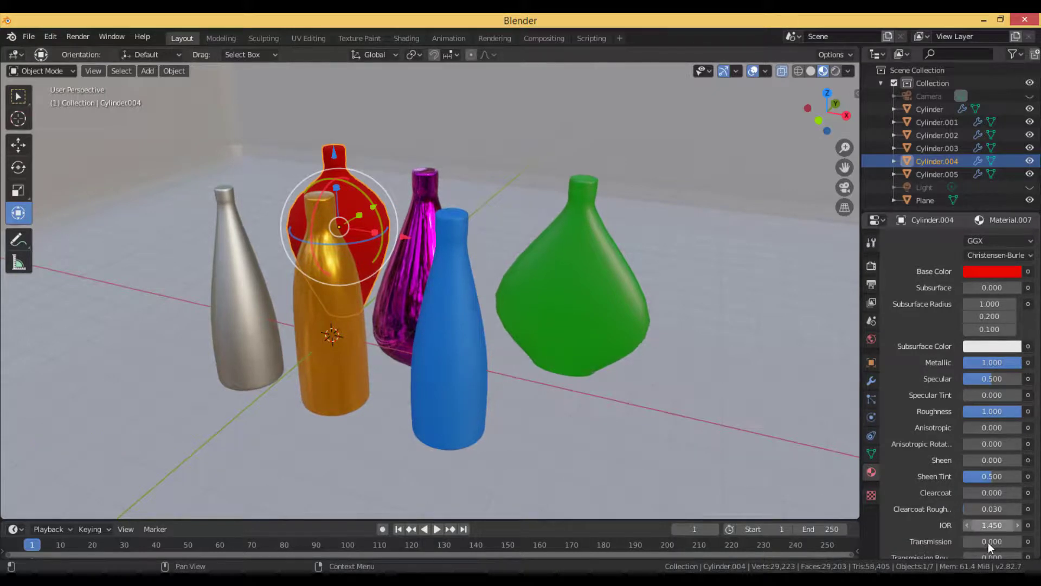
scroll(988, 543, down, 1)
click(988, 515)
text(0.5)
key(Return)
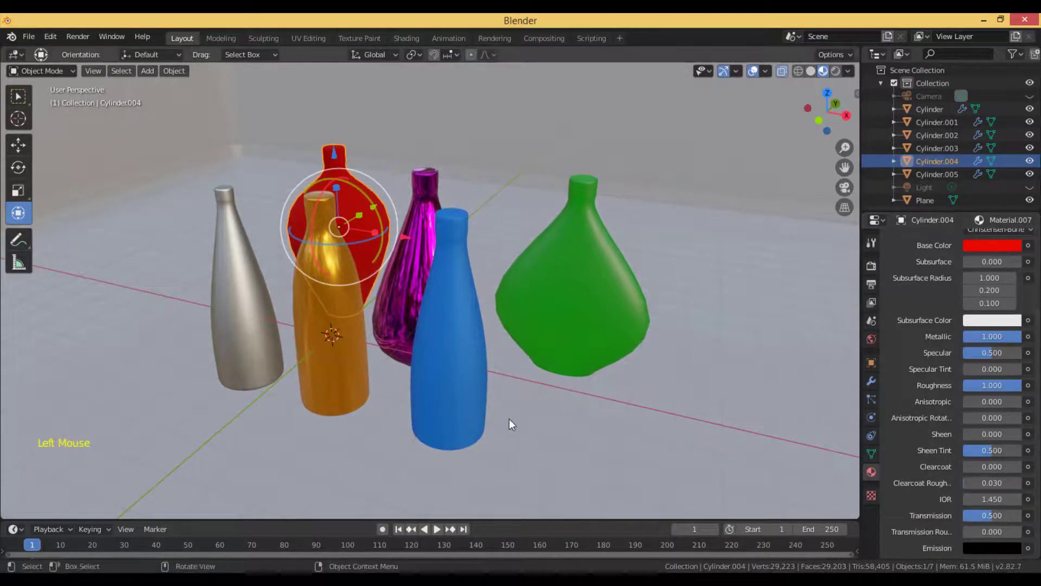
- Set the red bottle material's Roughness to 0.2 for a glossy finish
scroll(976, 433, down, 8)
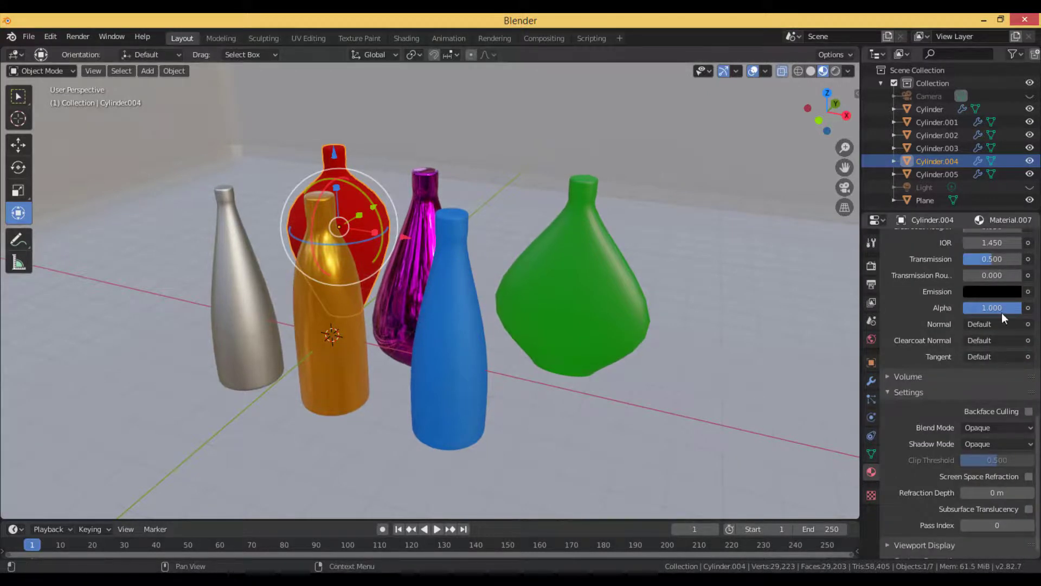
scroll(943, 412, up, 1)
scroll(936, 435, up, 6)
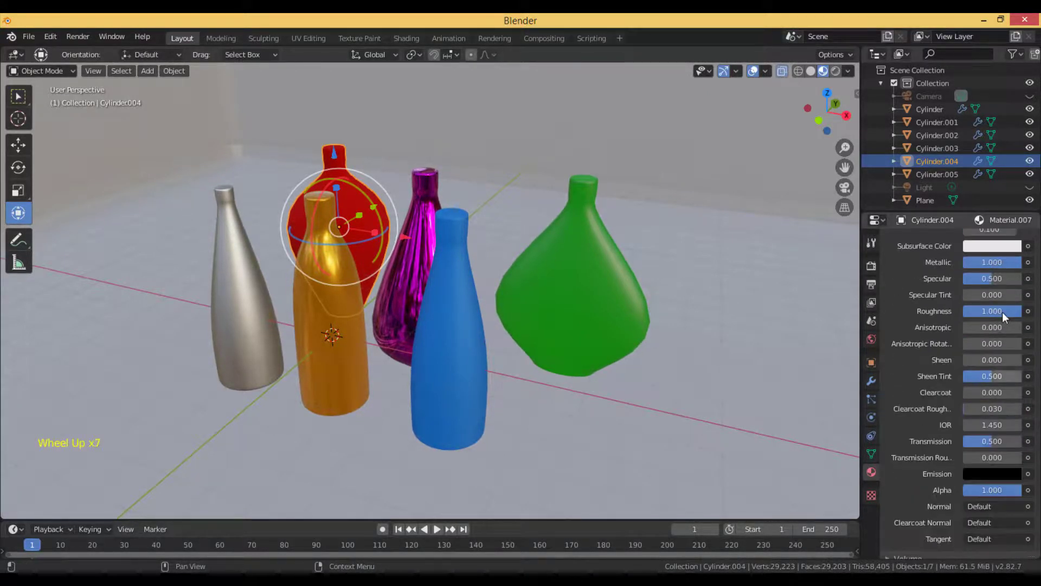
click(1002, 311)
text(0.2)
key(Return)
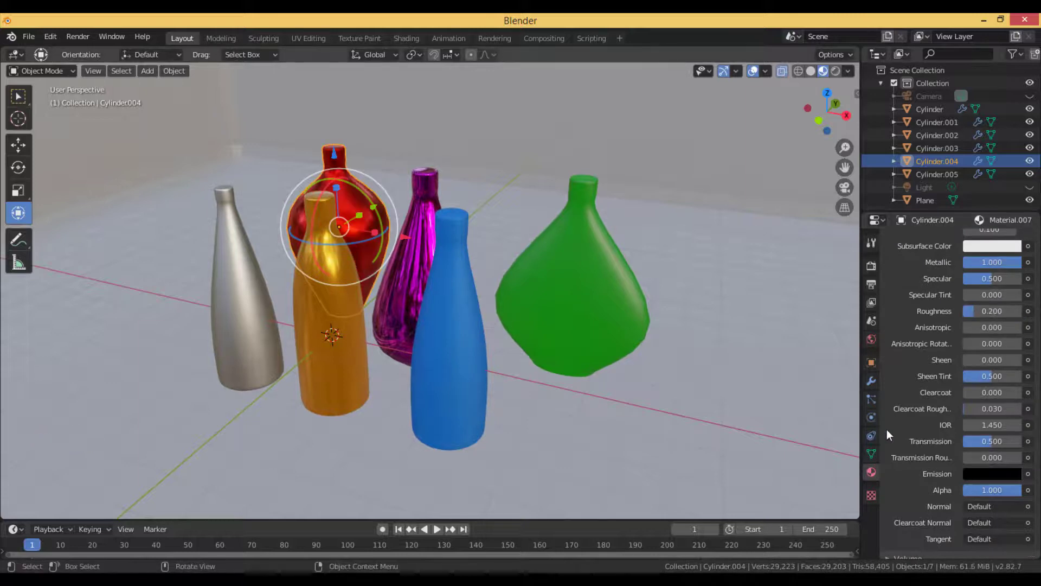
- Shift the green bottle slightly along X toward the other bottles and nudge the blue bottle's position
scroll(537, 363, down, 1)
middle_drag(537, 364, 569, 352)
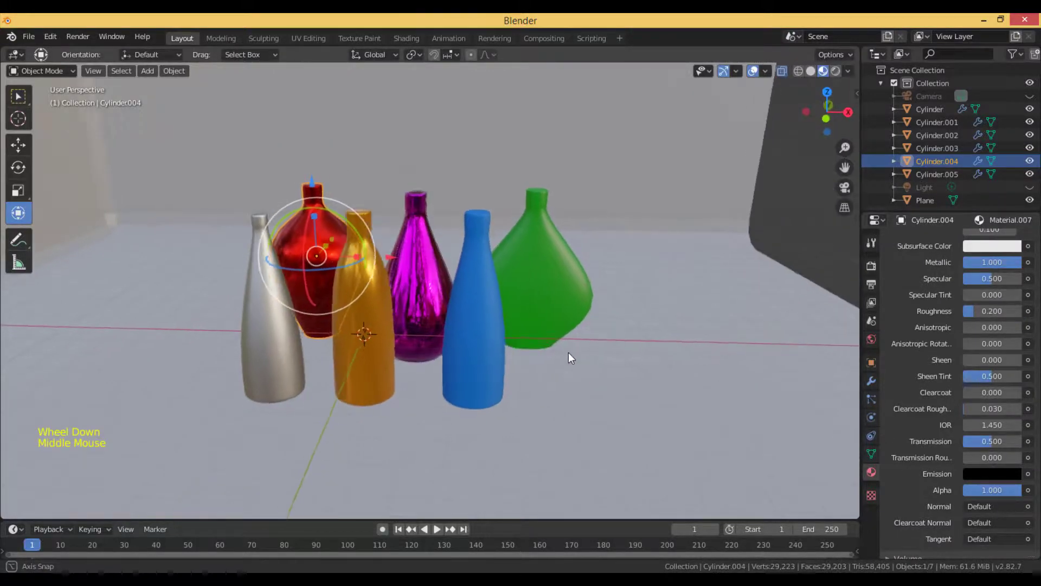
click(563, 316)
drag(601, 296, 586, 298)
click(480, 389)
middle_drag(549, 306, 627, 397)
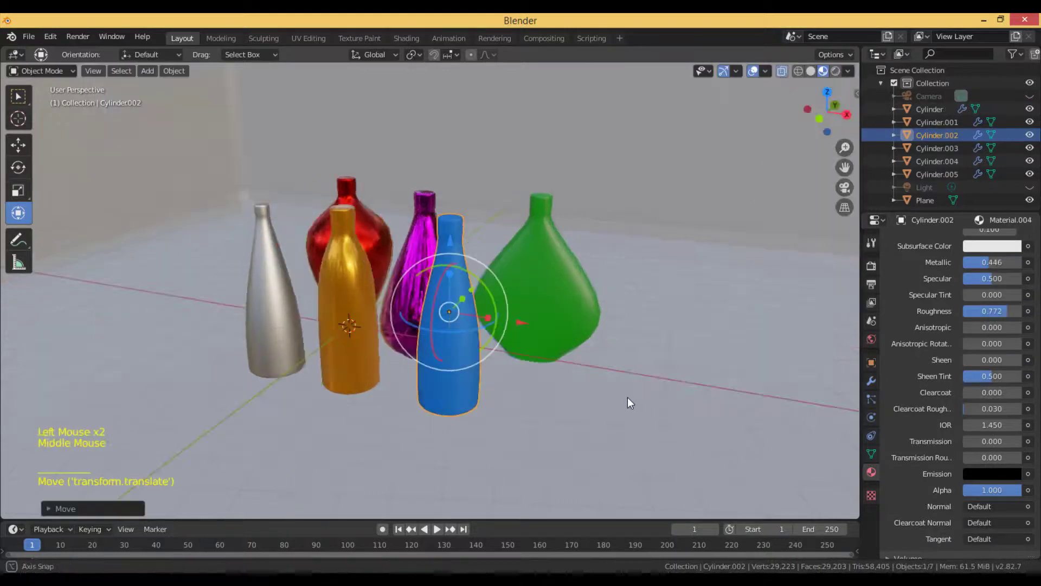
right_click(701, 399)
click(673, 344)
- Frame all the bottles, align the camera to the current view, and switch the viewport to rendered shading
middle_drag(579, 438, 593, 435)
scroll(596, 435, down, 2)
key(ctrl+alt+KP_0)
click(835, 70)
scroll(552, 250, up, 1)
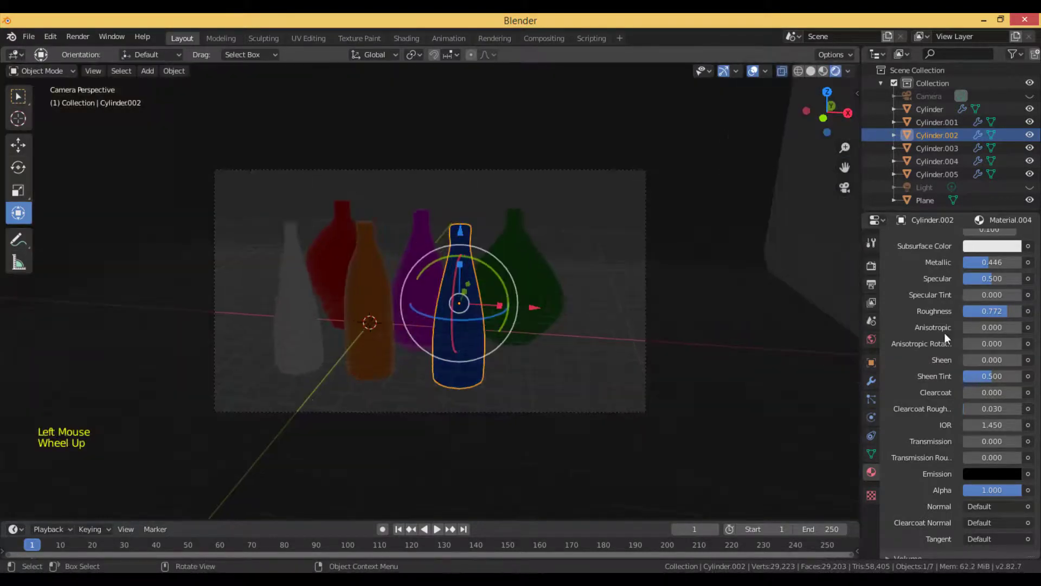
- Set the world background color to an Environment Texture and load fireplace_2k.hdr from the Hdri Images folder
click(872, 339)
click(1027, 326)
click(777, 384)
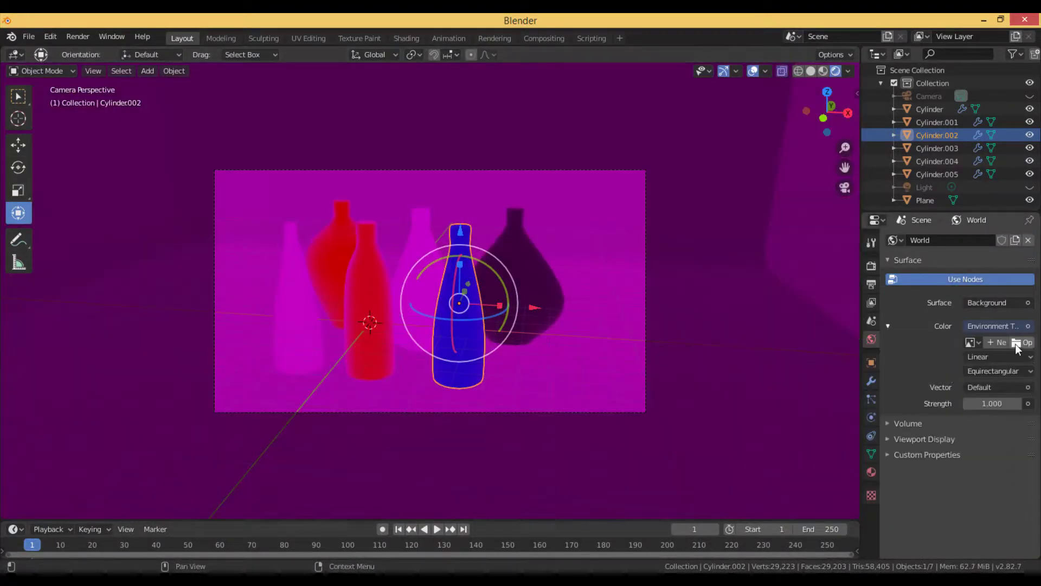
click(1022, 342)
click(404, 343)
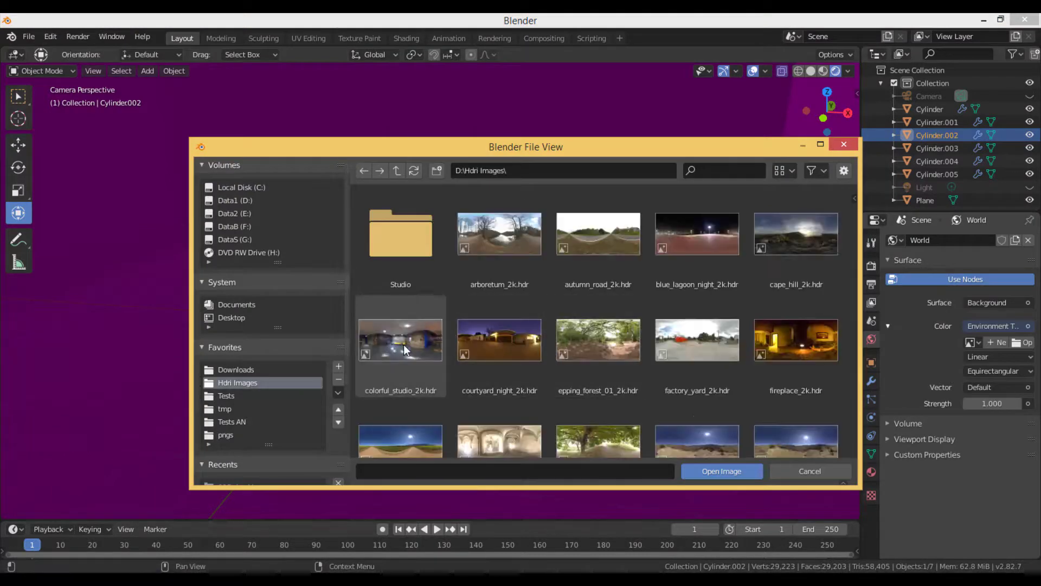
click(708, 471)
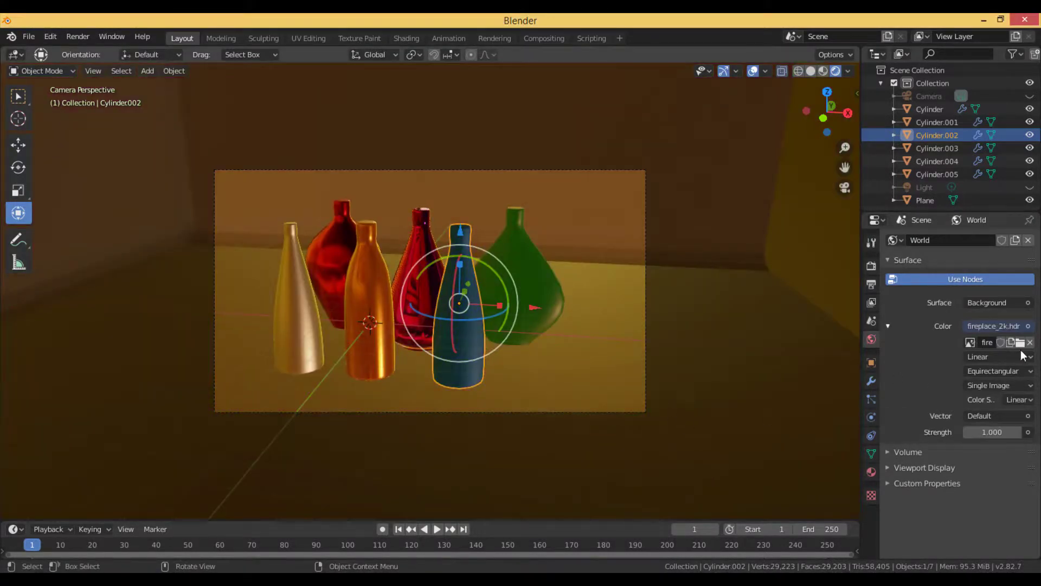
- Replace the world's environment image with colorful_studio_2k.hdr
click(1021, 342)
click(402, 343)
click(710, 468)
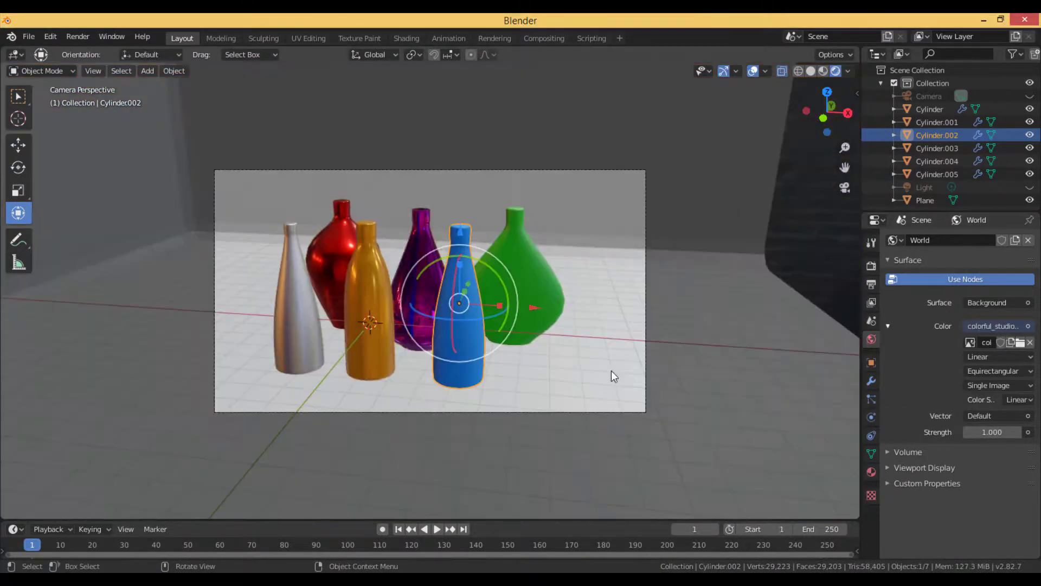
- Render the bottle scene from the camera as a still image and close the render window
scroll(613, 375, up, 2)
key(F12)
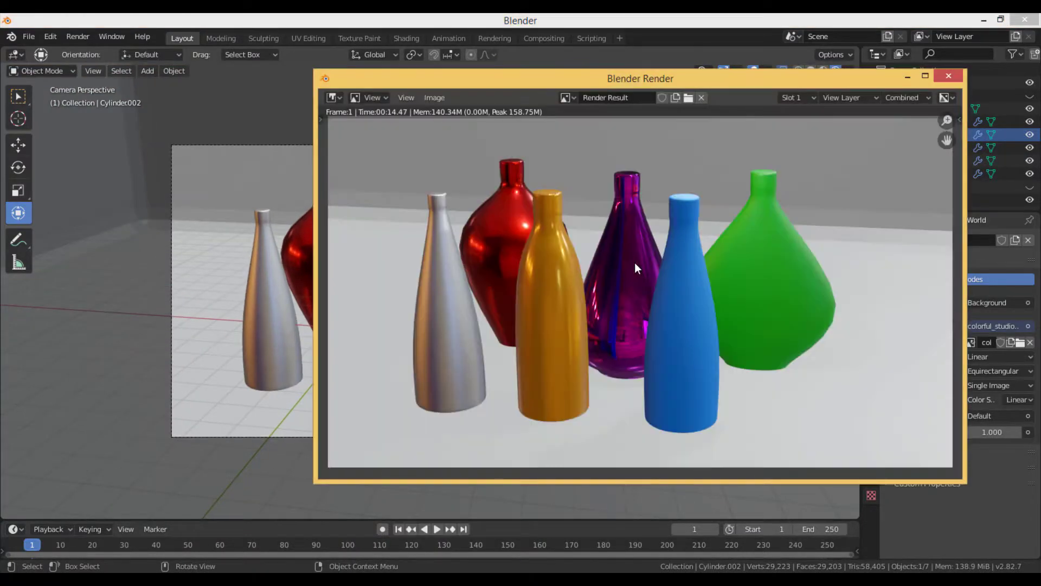
click(950, 75)
scroll(552, 313, up, 2)
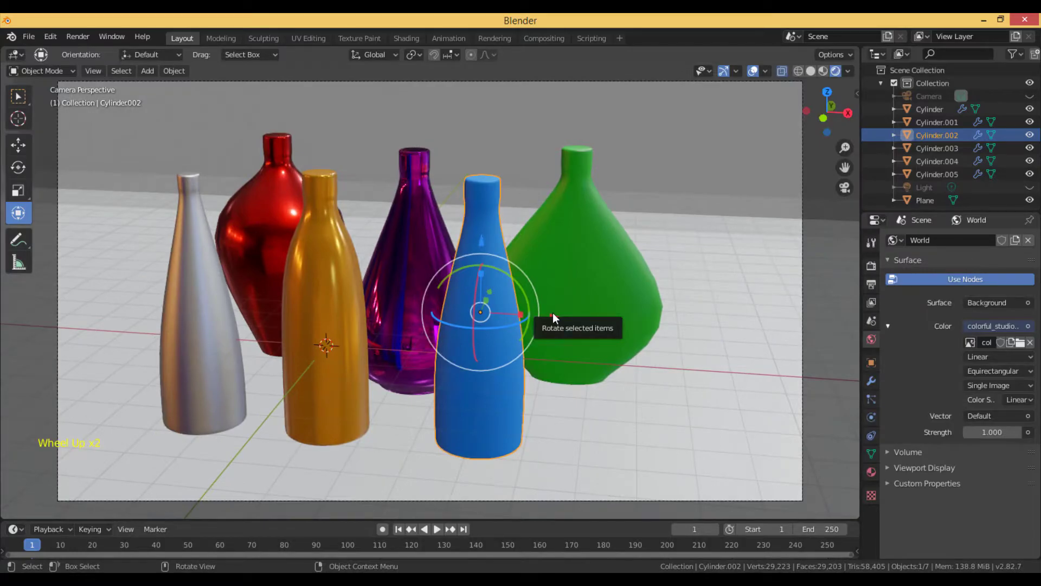